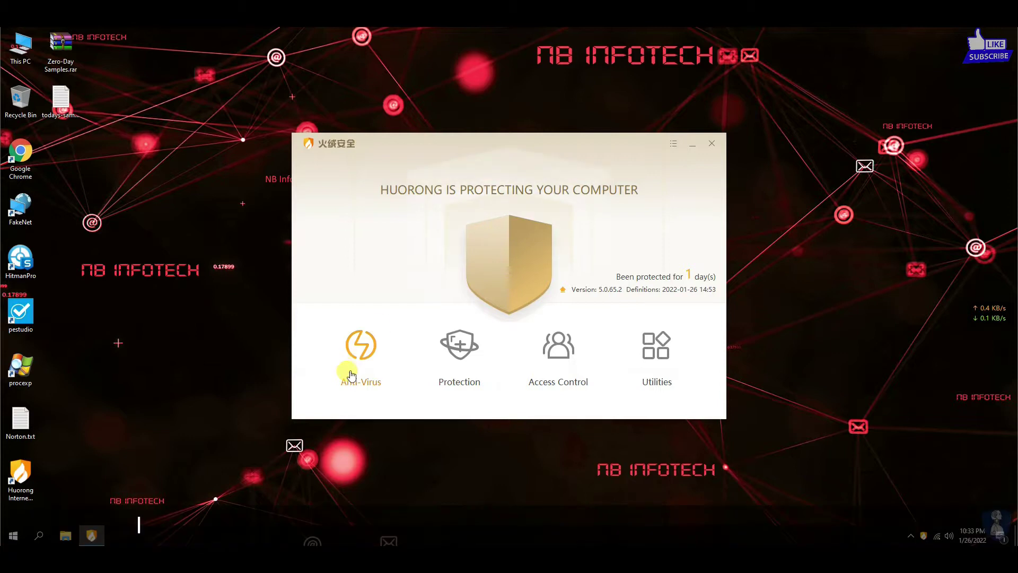
Step: Review the available scan types and the Anti-virus, HIPS, Firewall and Advanced protection modules
click(362, 345)
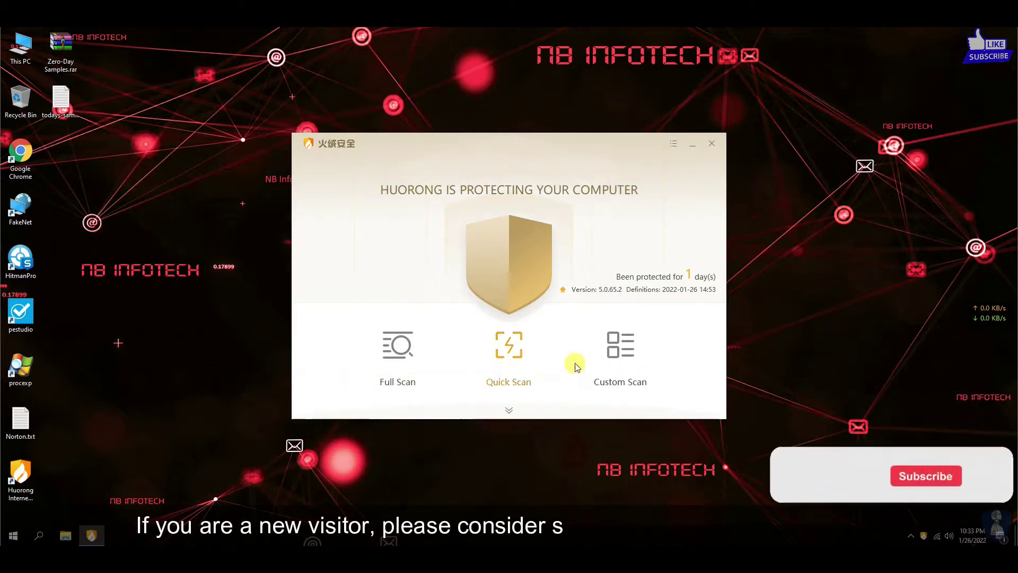
click(512, 413)
click(460, 345)
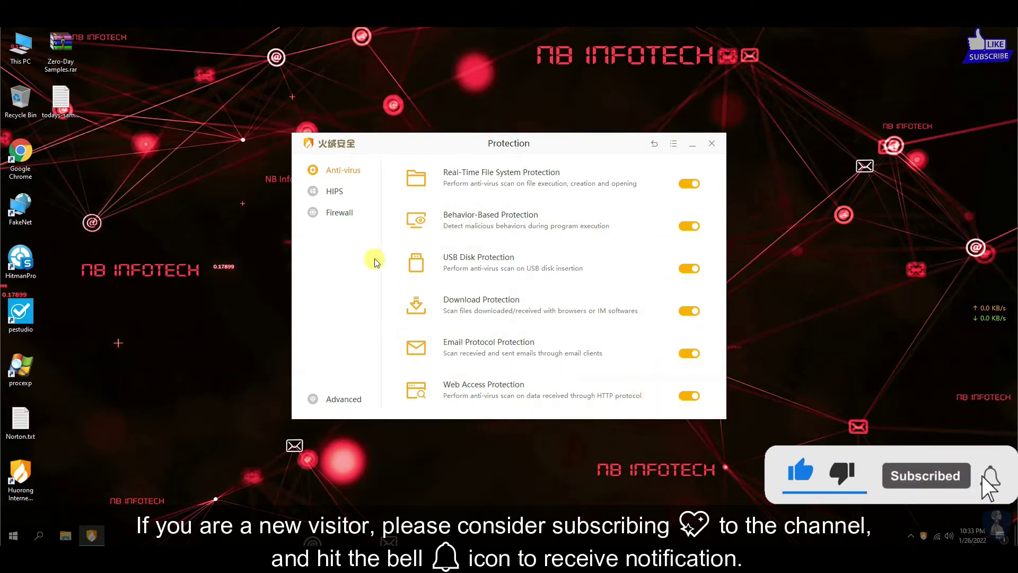
click(333, 191)
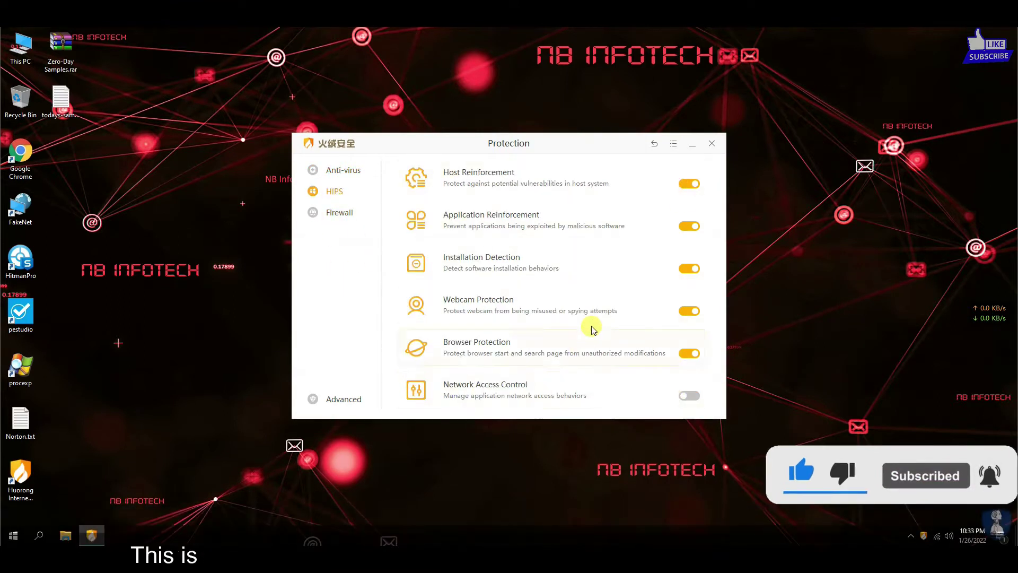
click(339, 212)
scroll(658, 284, down, 1)
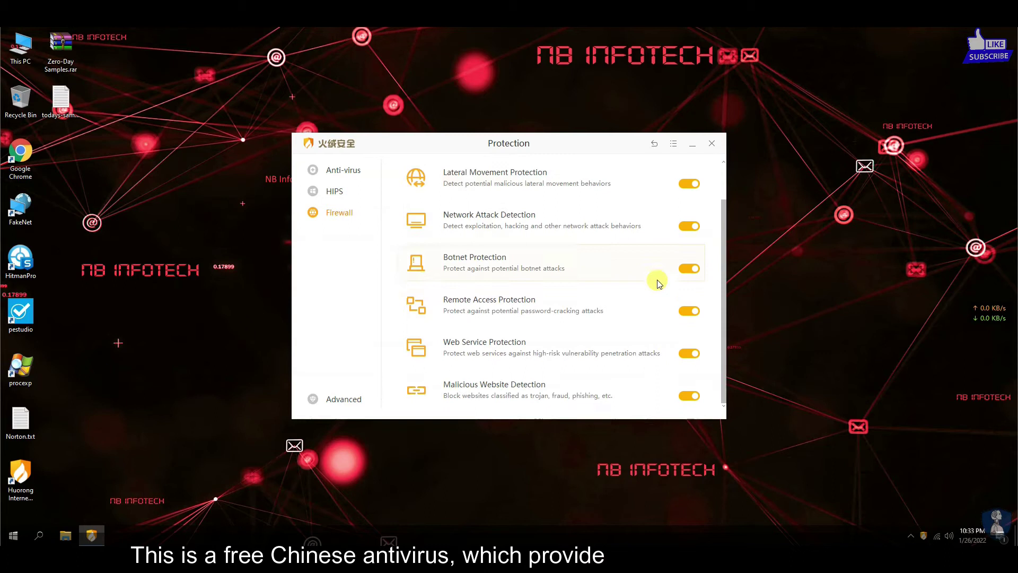
scroll(643, 278, up, 1)
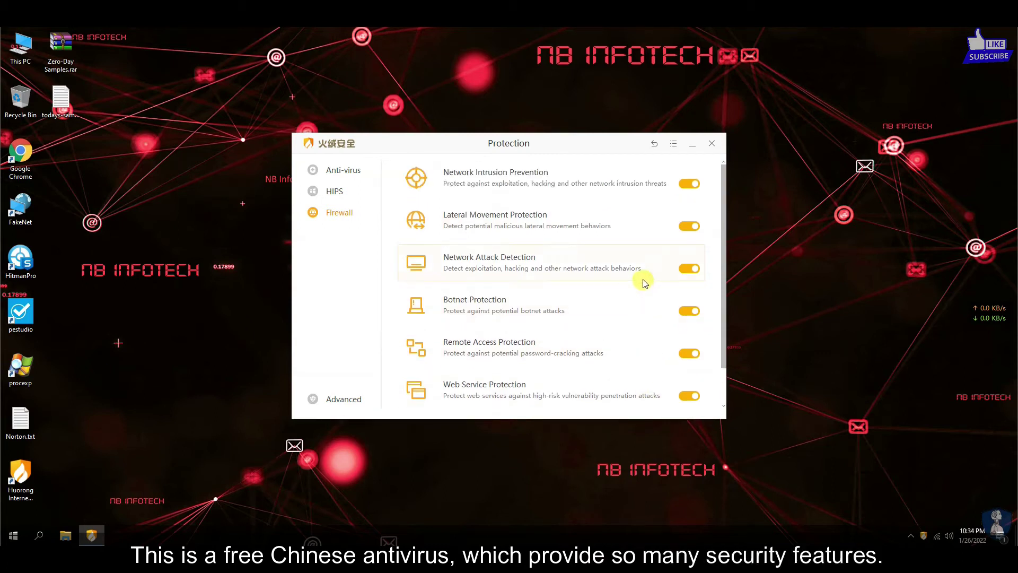
click(343, 397)
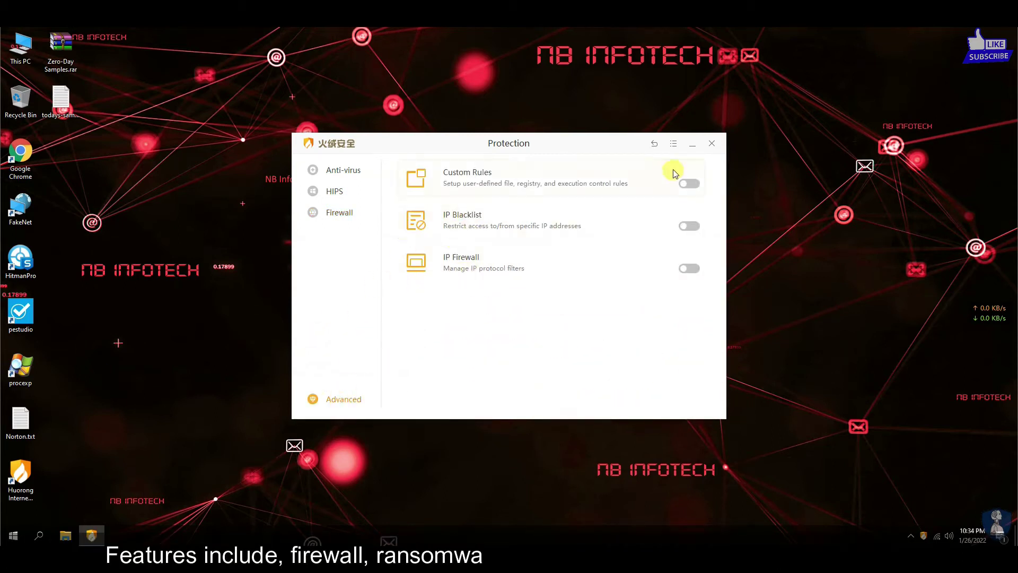
click(655, 147)
Step: Review the Access Control options and the list of system, network and advanced utilities, returning to the main screen
click(564, 357)
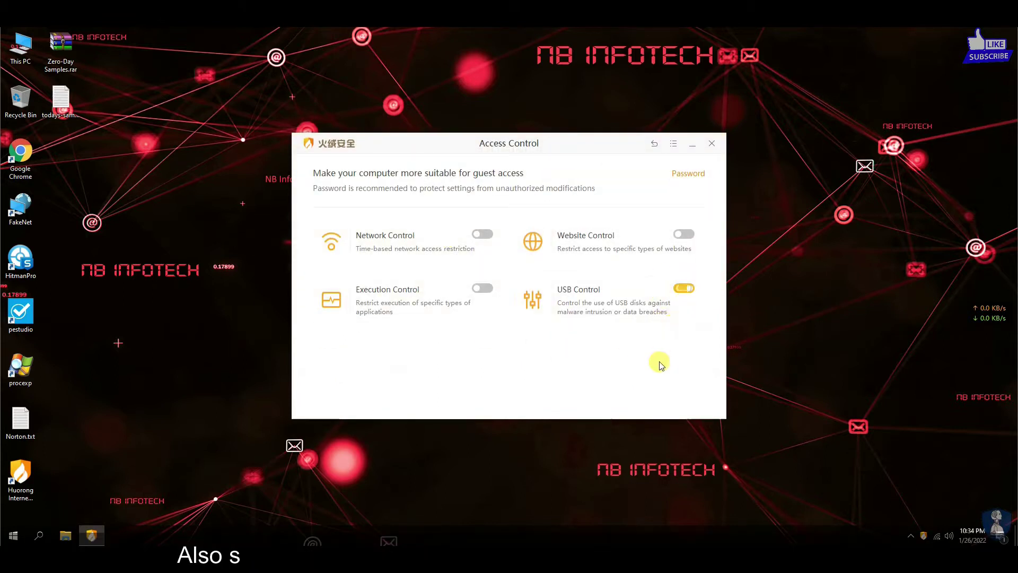
click(655, 147)
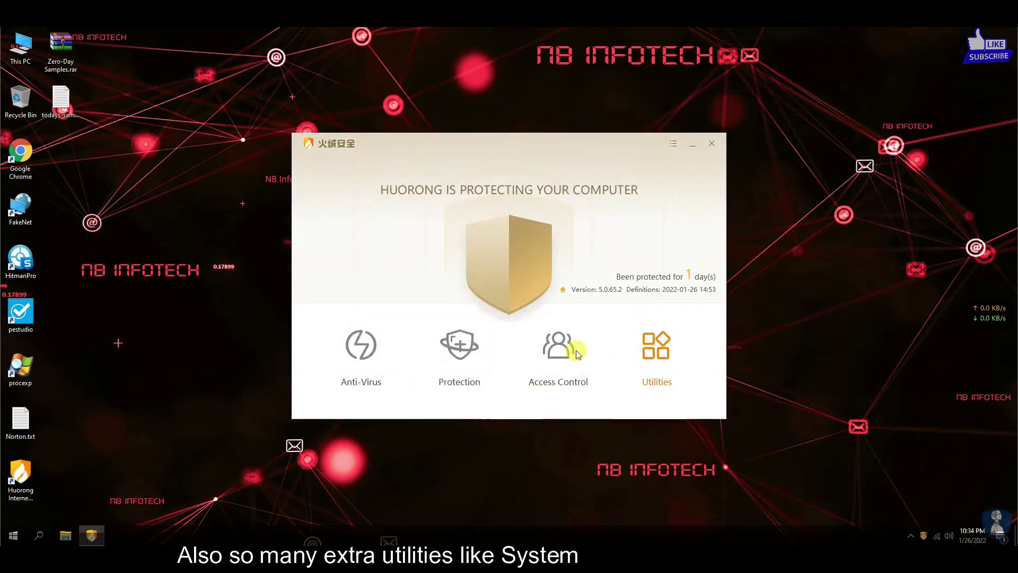
click(640, 362)
scroll(668, 289, down, 1)
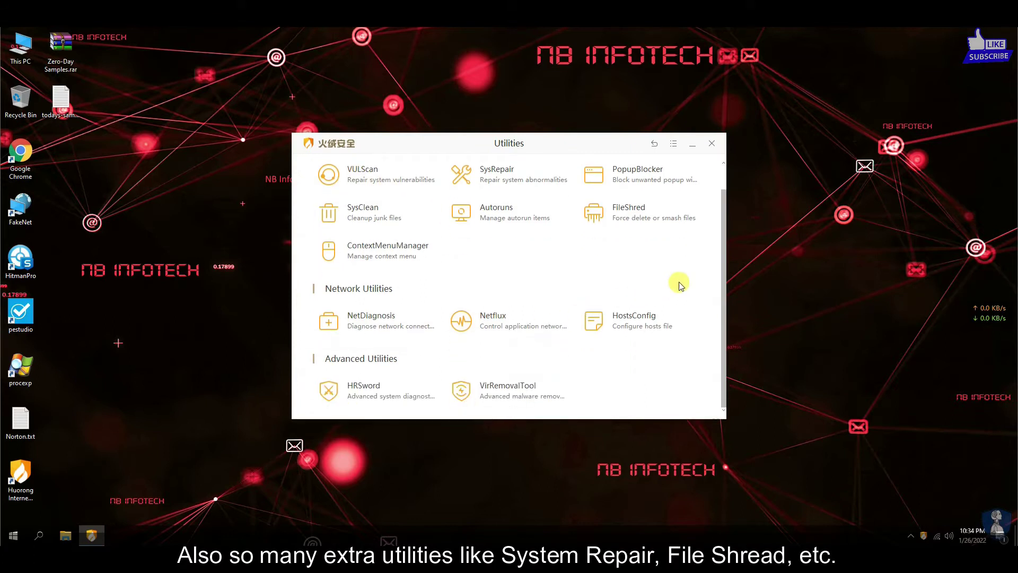
scroll(678, 285, up, 1)
click(654, 144)
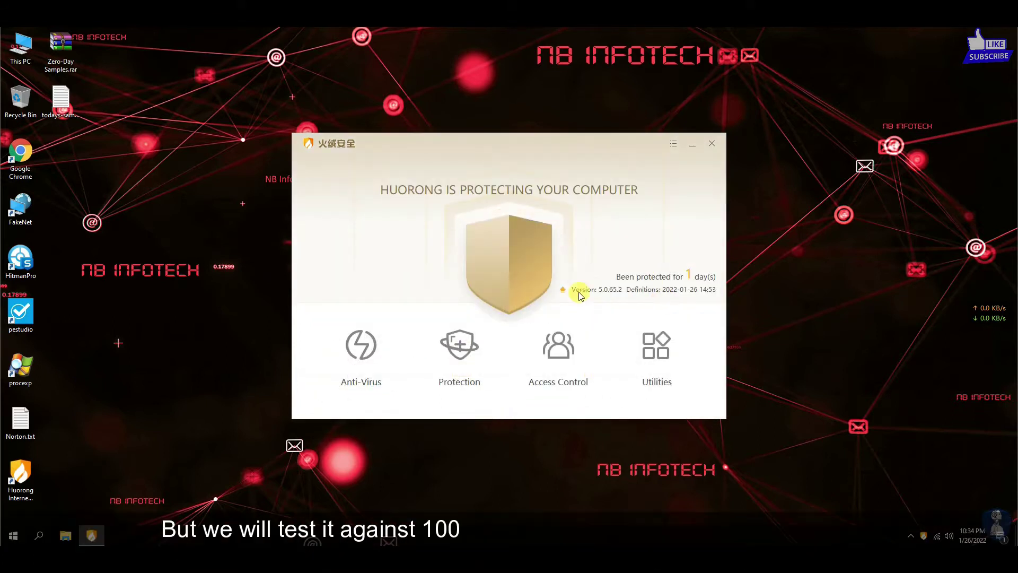
Step: Open the antivirus settings and examine the General pages for Program, Malware Scans and Update
click(672, 145)
click(698, 159)
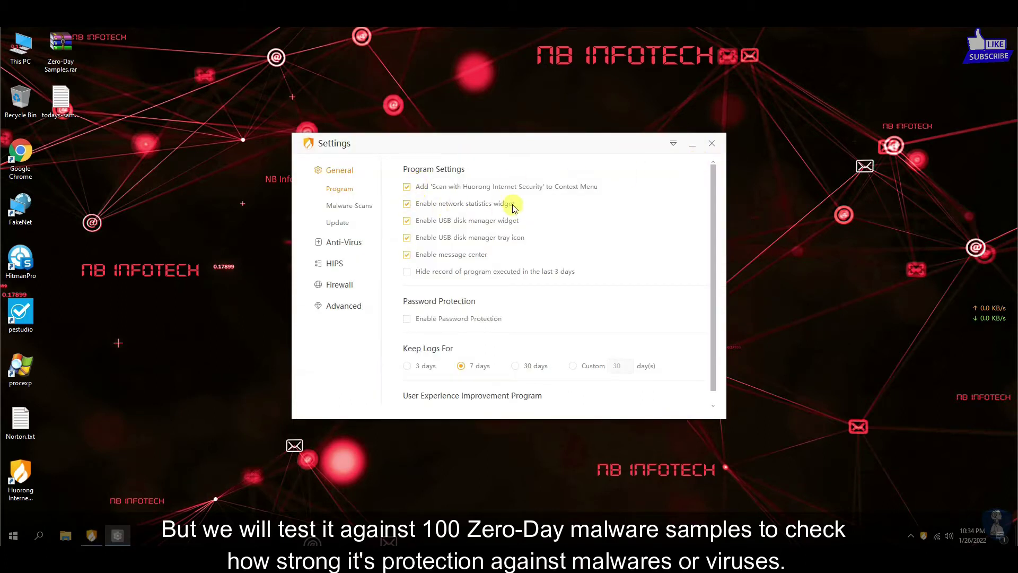
click(407, 204)
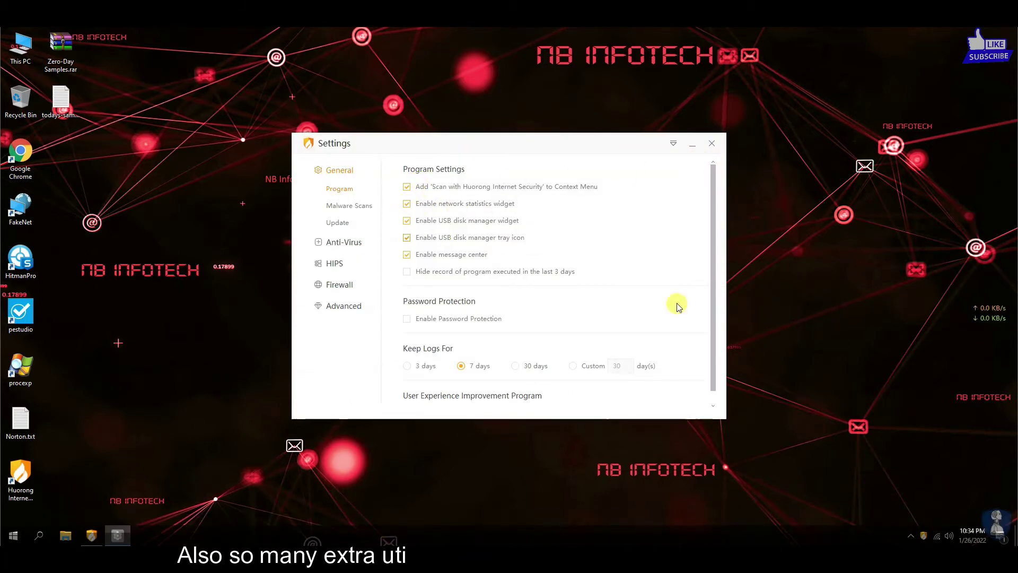
scroll(492, 303, down, 1)
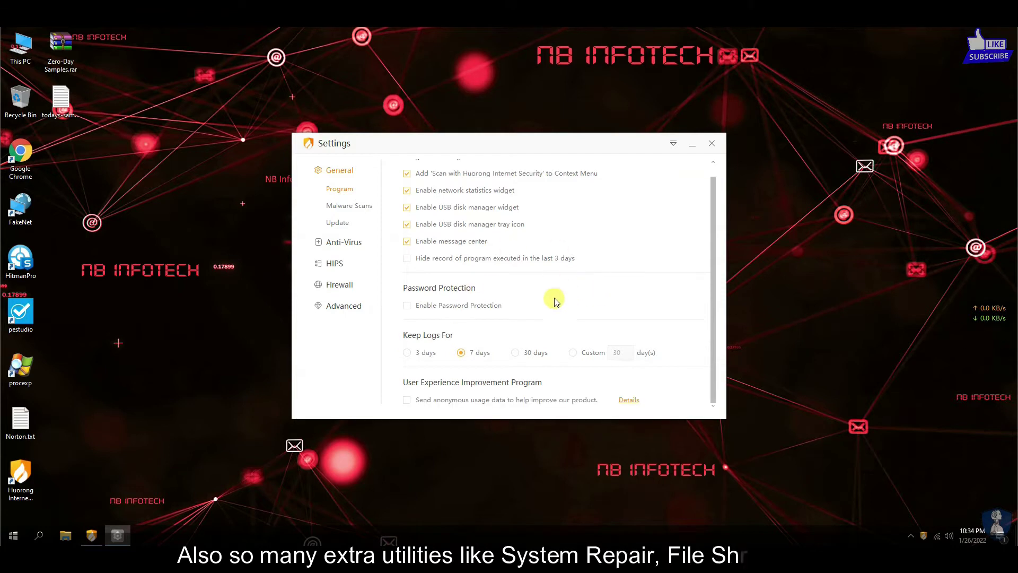
click(345, 207)
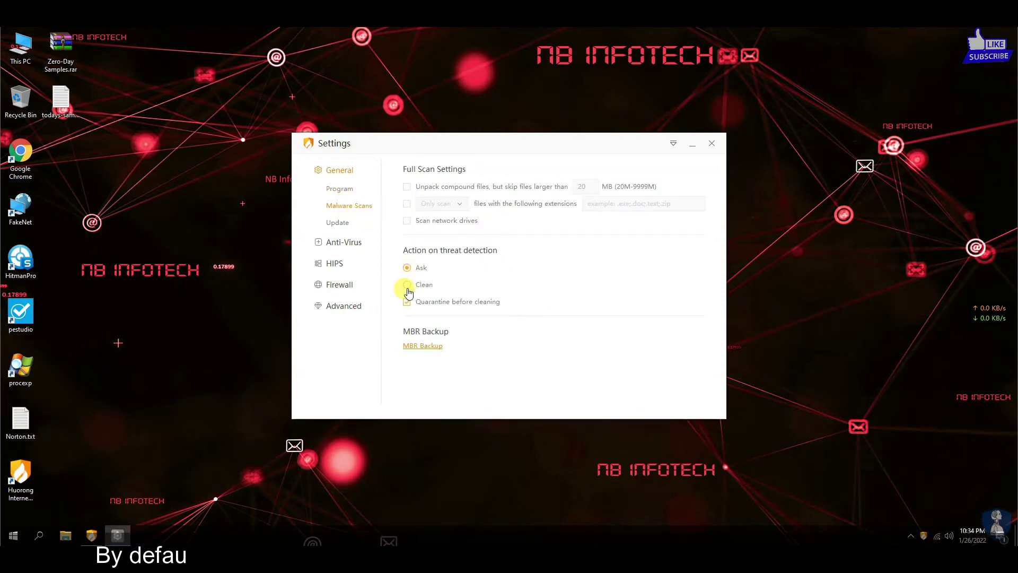
click(336, 223)
Step: Examine the Anti-Virus settings, covering real-time, behavior-based, USB, download, email and web access protection
click(342, 242)
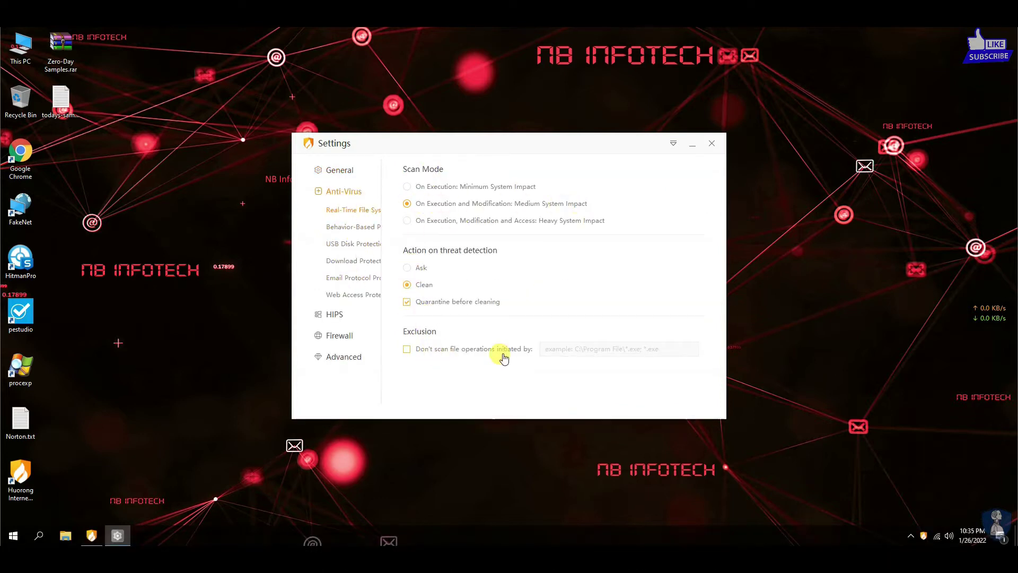
click(334, 232)
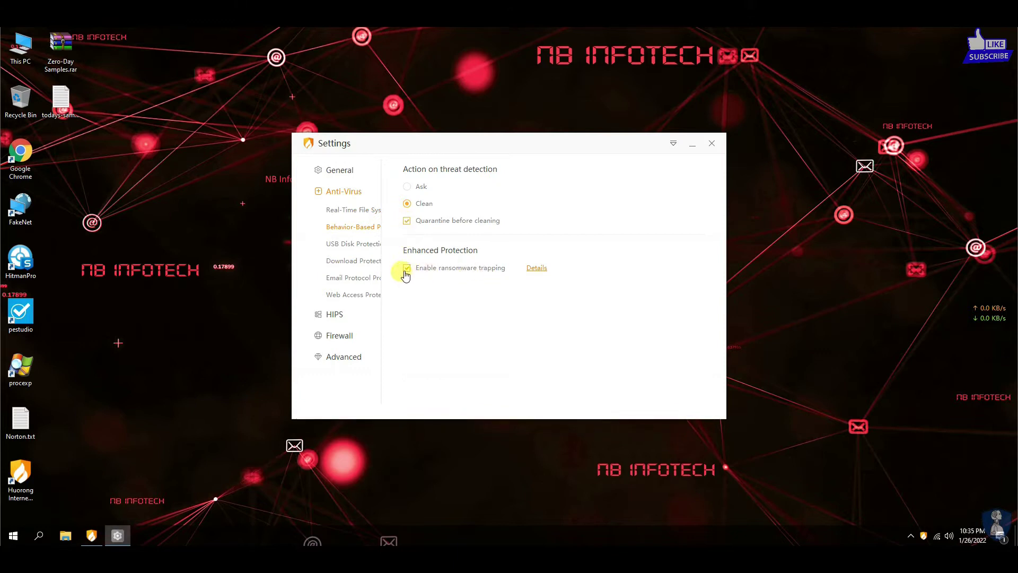
click(348, 247)
scroll(424, 326, down, 1)
click(361, 303)
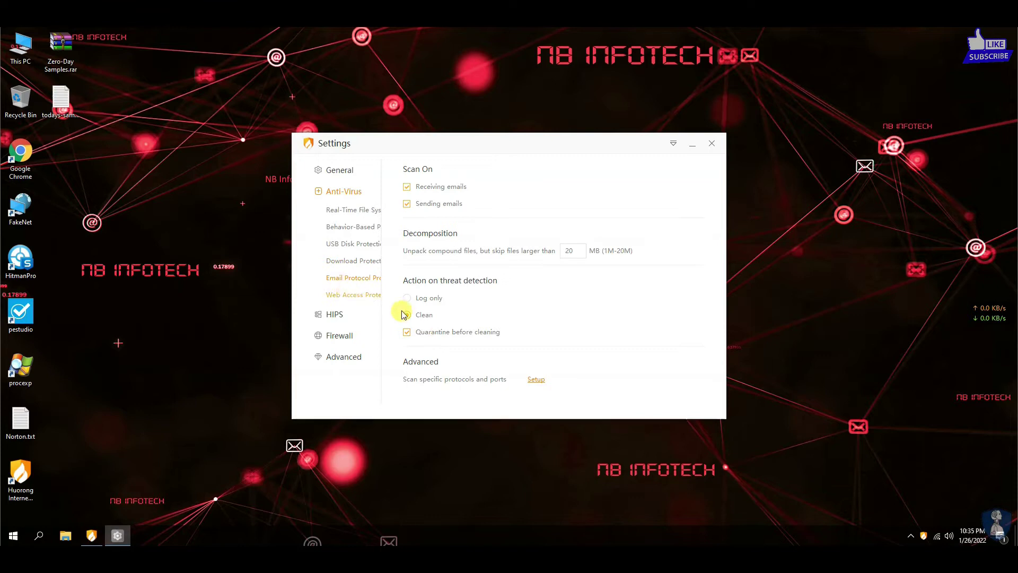
click(349, 295)
Step: Examine the HIPS settings, from Host Reinforcement through Browser Protection to Network Access Control
scroll(432, 265, down, 2)
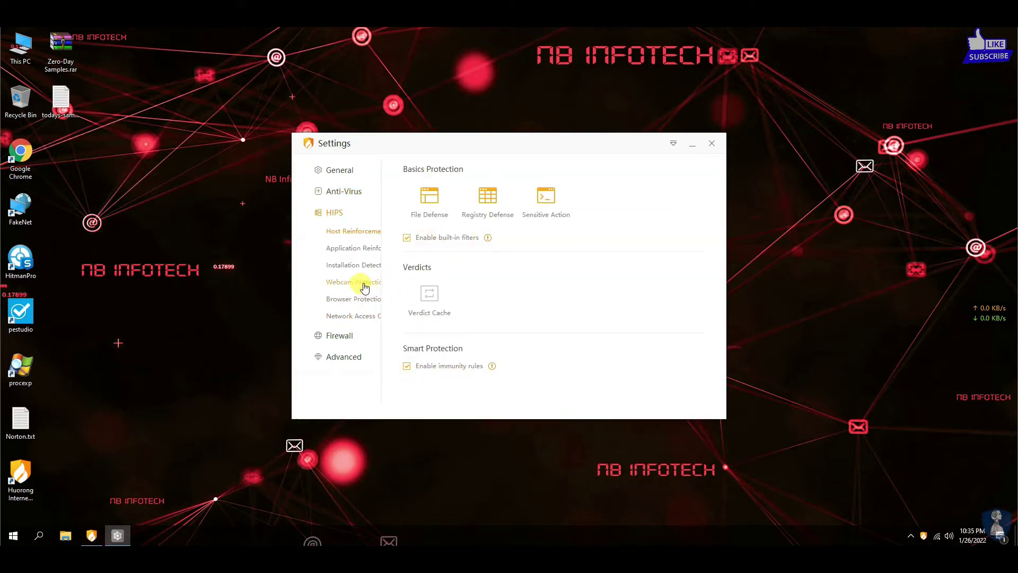
click(348, 251)
click(352, 265)
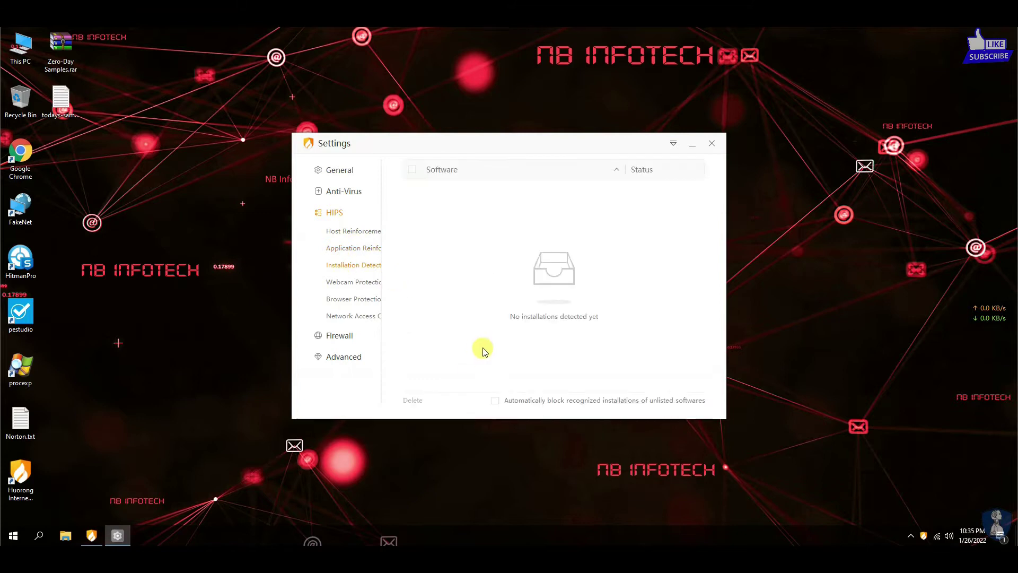
click(337, 301)
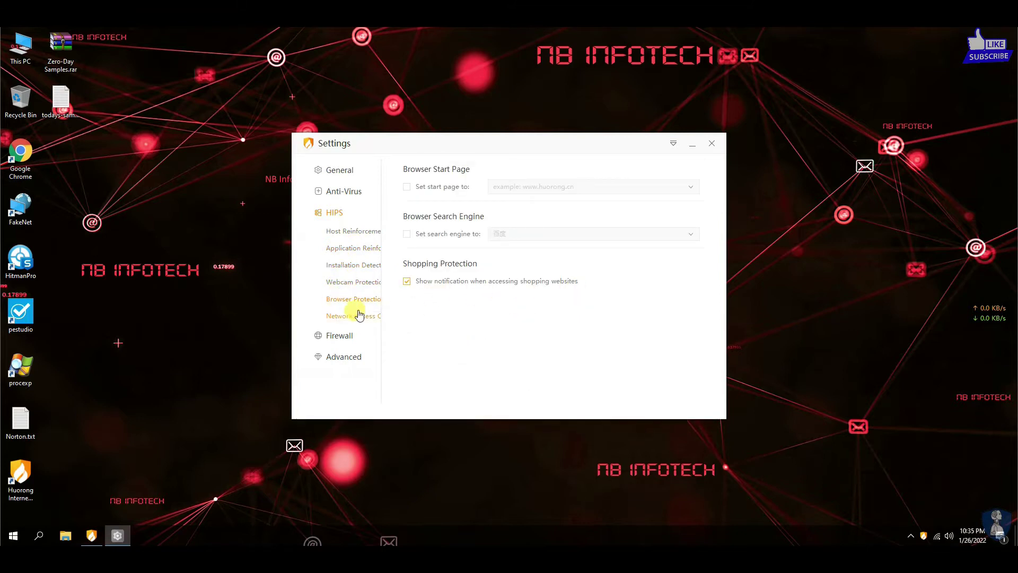
click(359, 315)
Step: Examine the Firewall and Advanced settings pages, and close the settings window
click(342, 335)
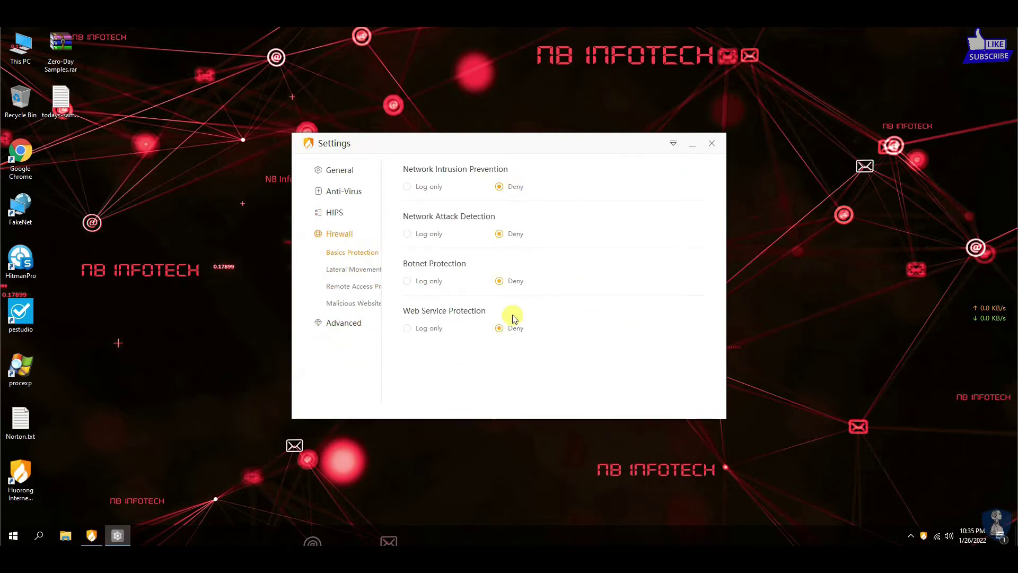
scroll(512, 318, down, 10)
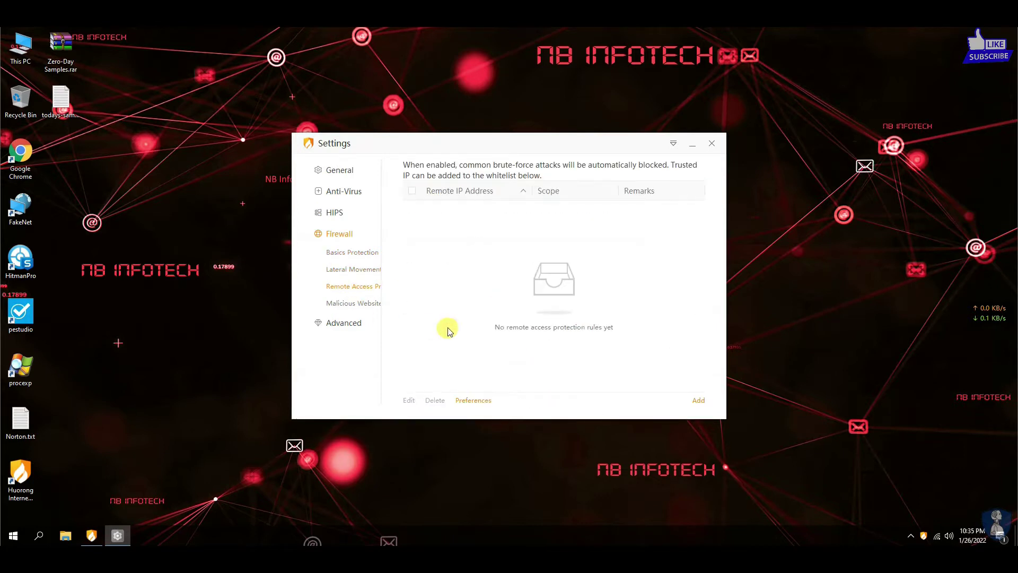
scroll(450, 329, down, 5)
scroll(508, 344, down, 3)
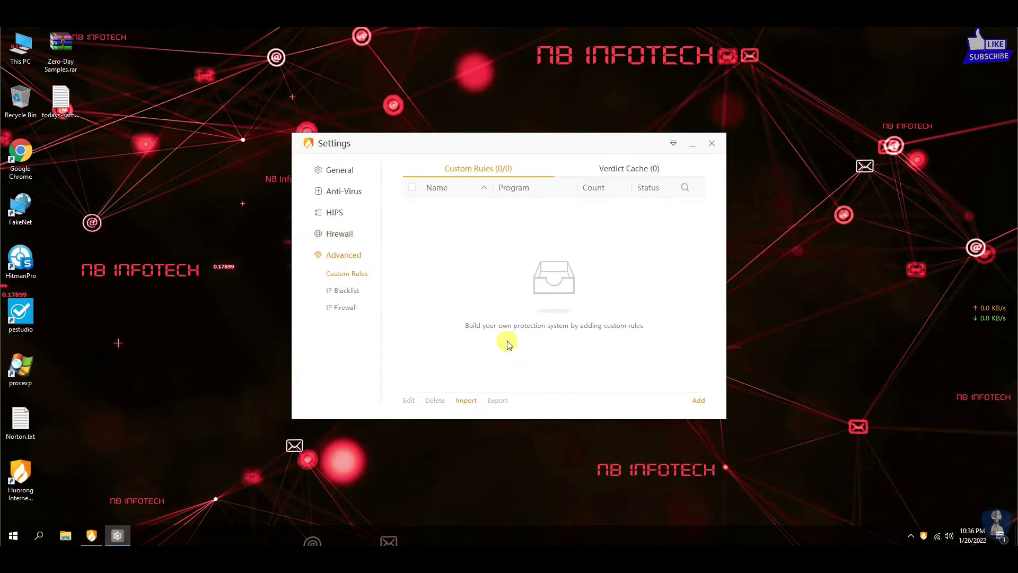
click(712, 146)
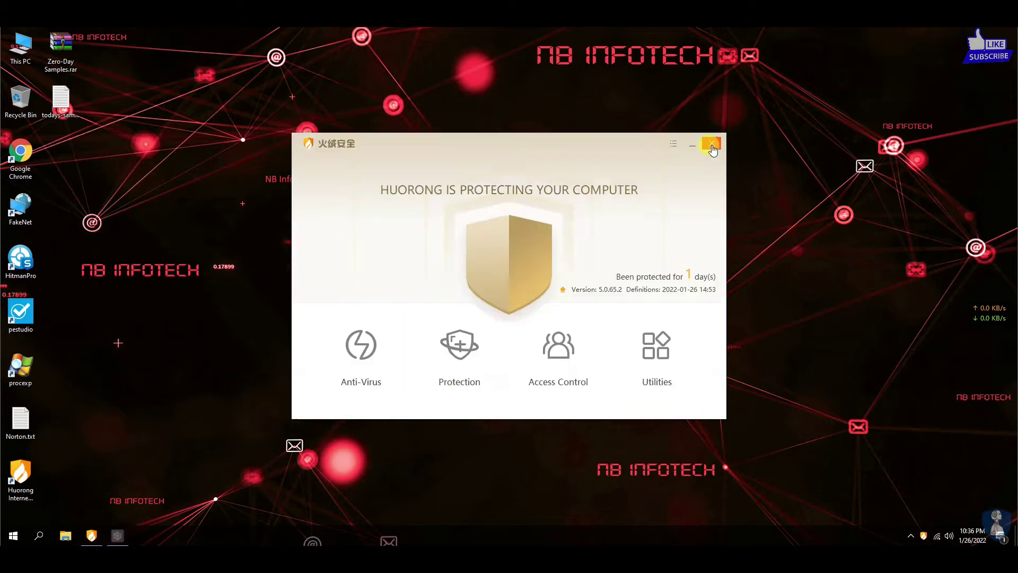
Step: Check for the latest program version and virus definitions, and dismiss the update window
click(563, 292)
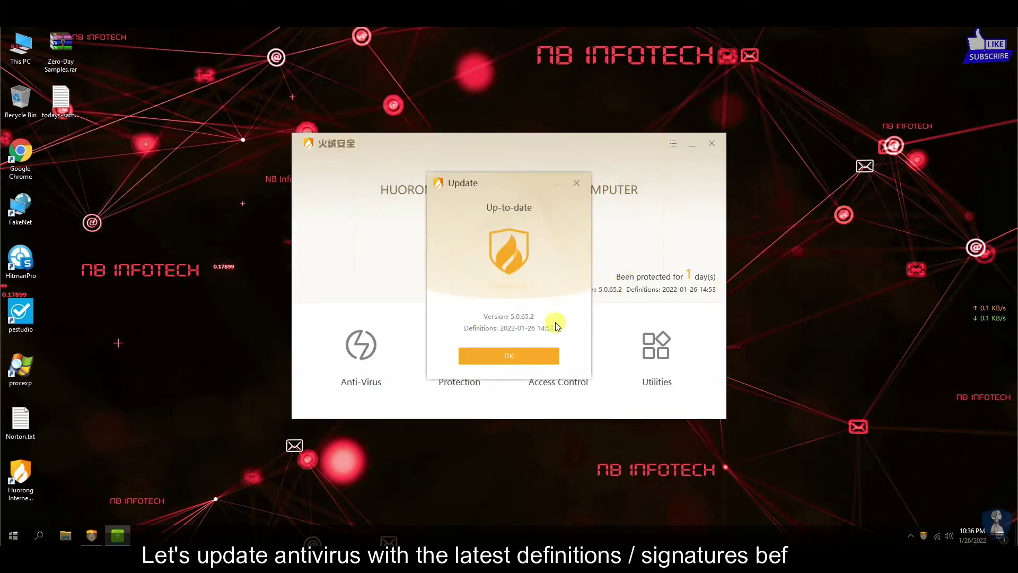
click(509, 356)
Step: Turn off Real-Time File System Protection, minimize the antivirus window and refresh the desktop
click(458, 356)
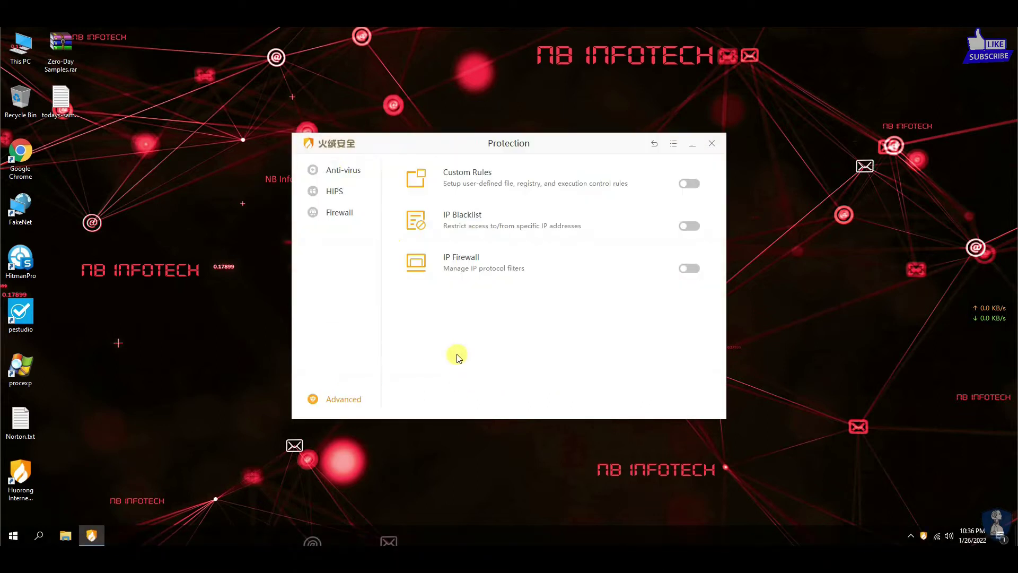
click(688, 184)
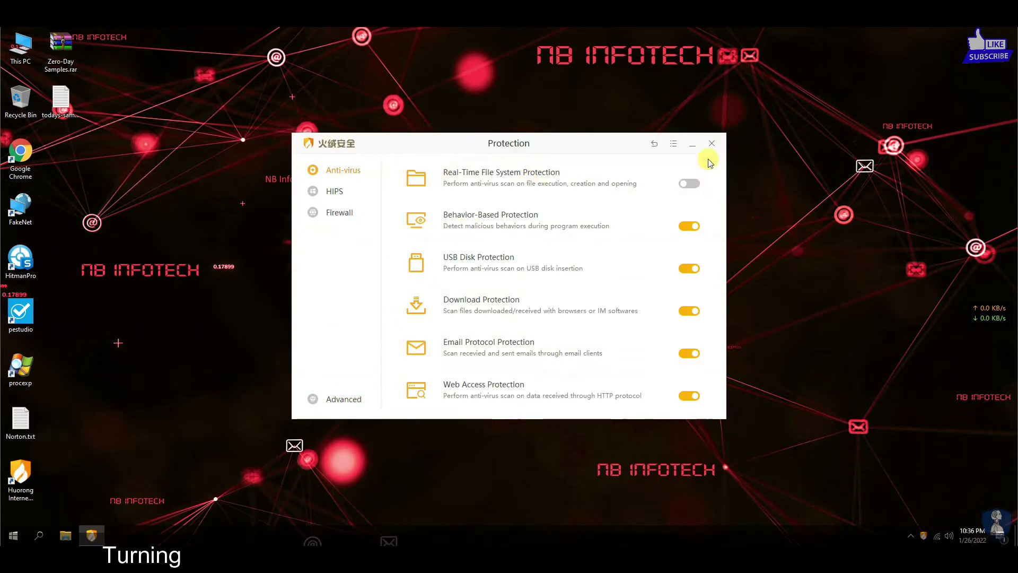
click(693, 144)
right_click(557, 177)
click(557, 177)
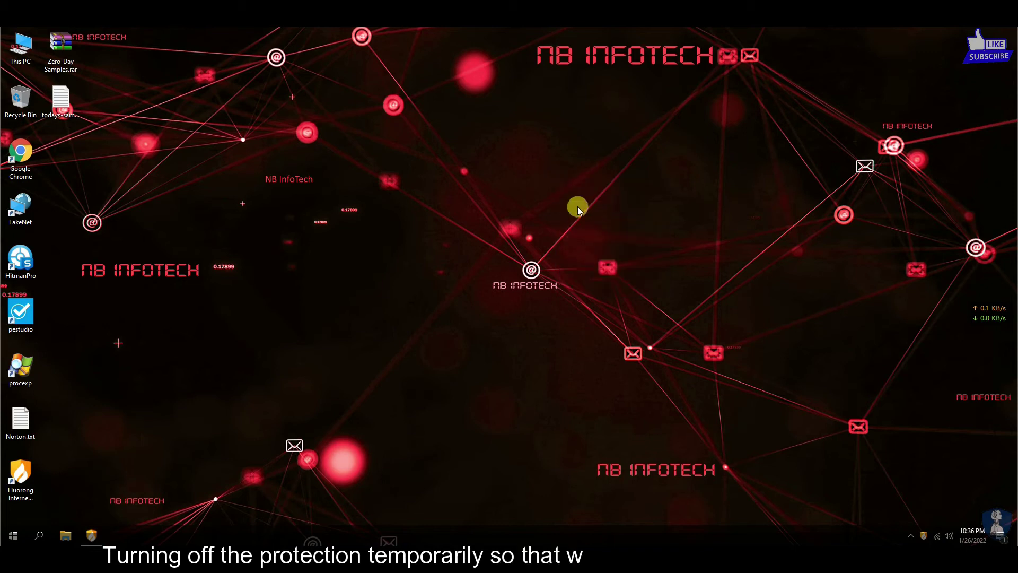
Step: Extract Zero-Day Samples.rar onto the desktop, entering the archive password, and refresh the desktop
right_click(62, 48)
click(123, 106)
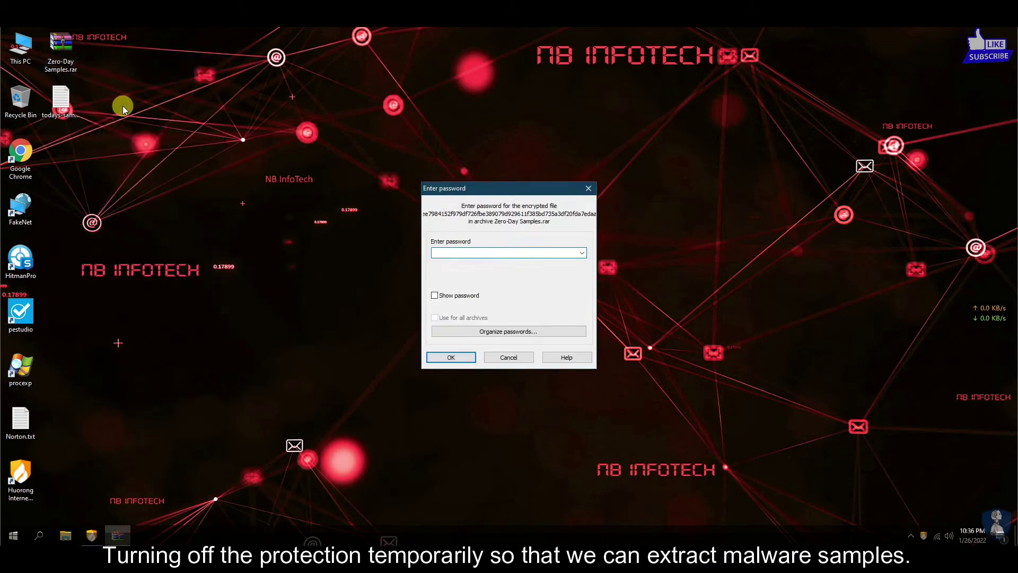
text(••)
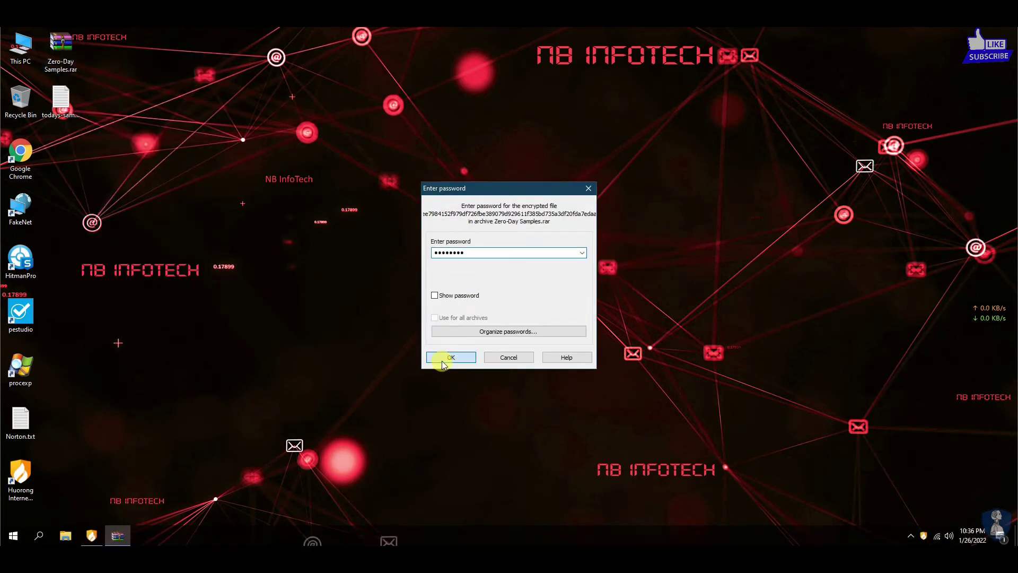
click(443, 361)
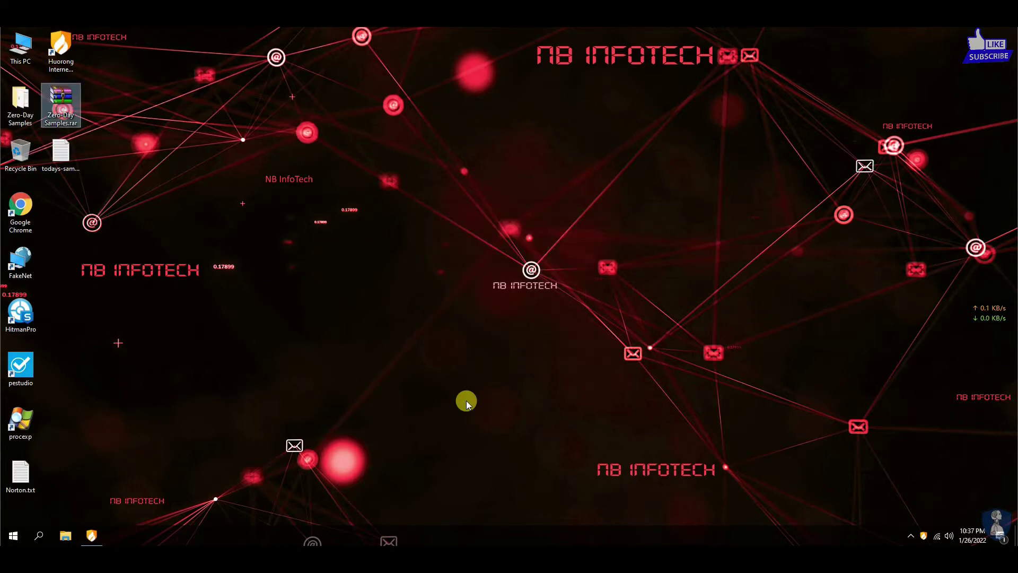
right_click(524, 306)
click(555, 336)
Step: Open the extracted Zero-Day Samples folder, widen the Name column to show full file names, and look through the samples
click(22, 107)
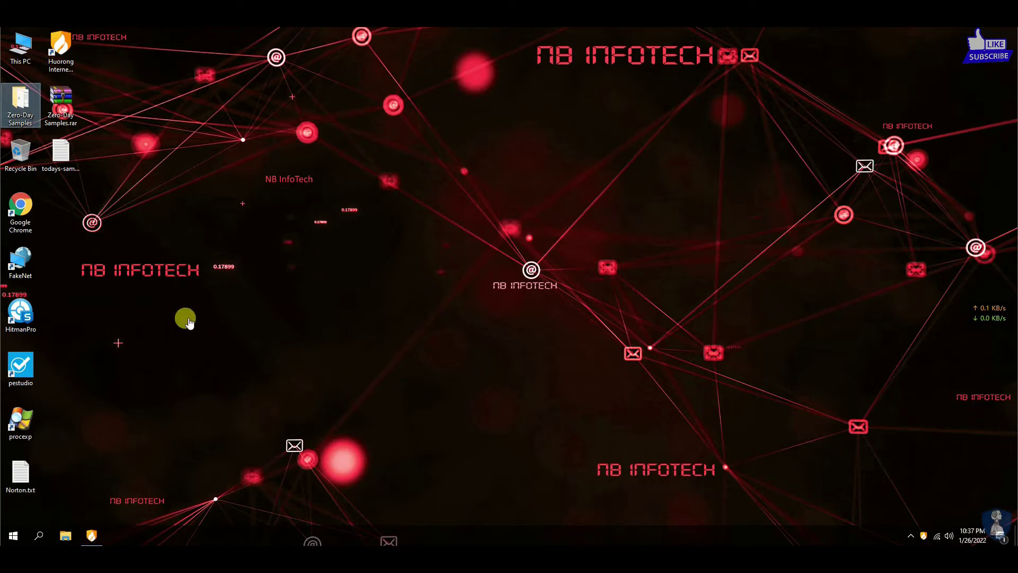
double_click(27, 113)
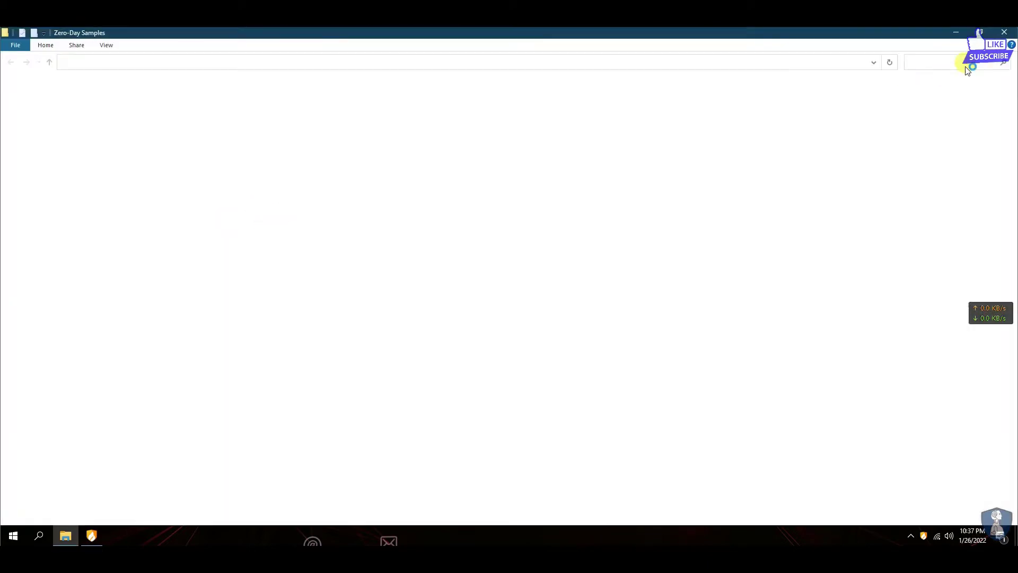
drag(237, 82, 398, 80)
scroll(325, 196, down, 20)
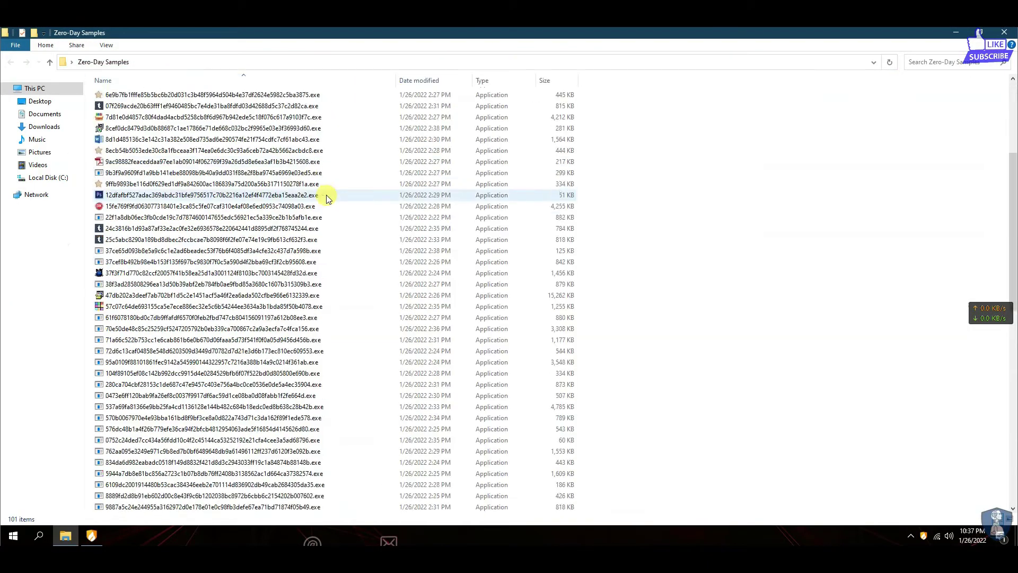
scroll(239, 467, up, 20)
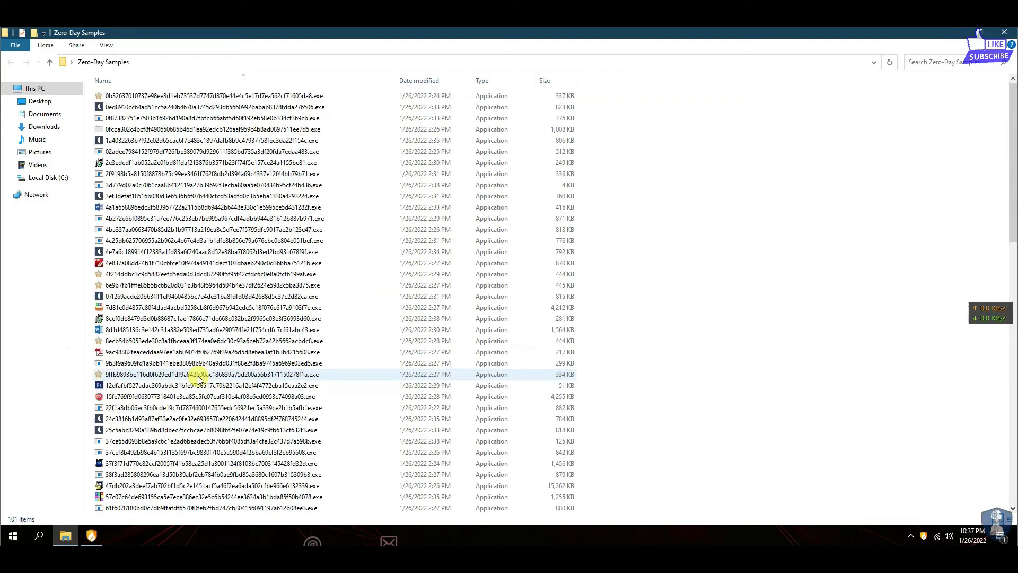
Step: Leave the samples folder, open todays-samples.txt from the desktop, read the list of malware families, and close the file
click(980, 32)
click(657, 136)
key(Return)
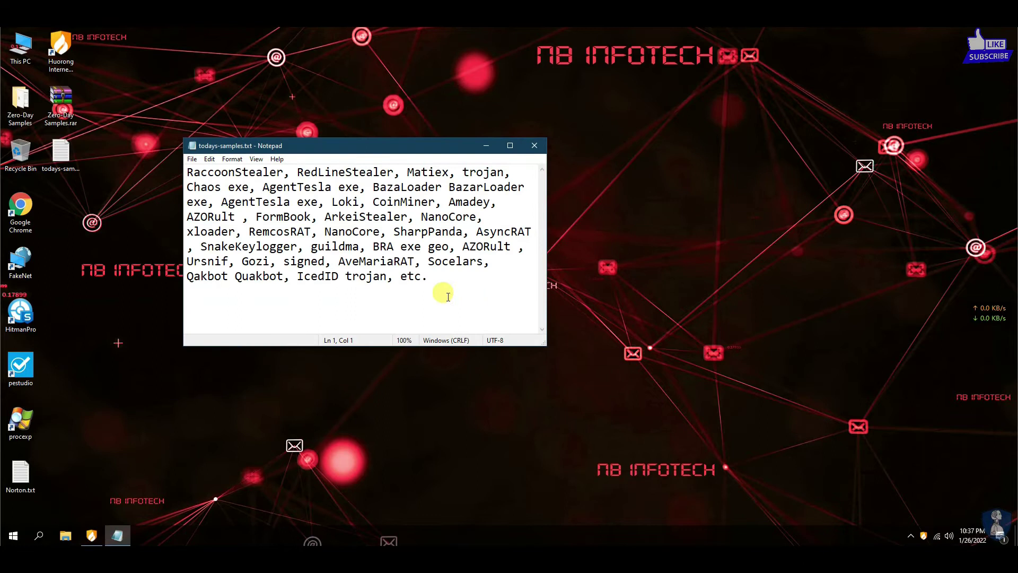
drag(189, 172, 154, 178)
click(451, 288)
click(534, 147)
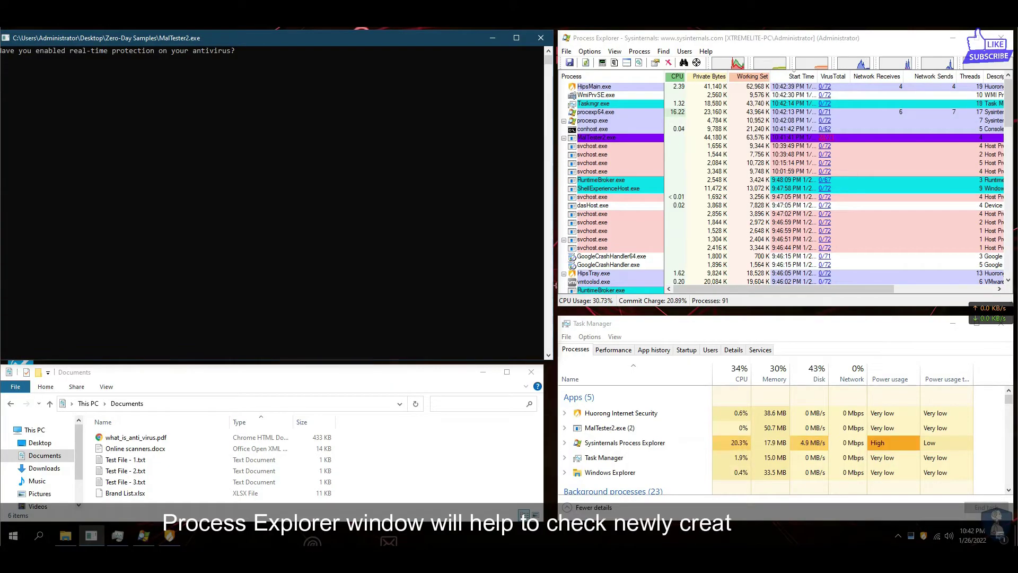
Step: Bring up the antivirus Protection settings, turn Real-Time File System Protection back on, and close the window
click(171, 537)
click(244, 38)
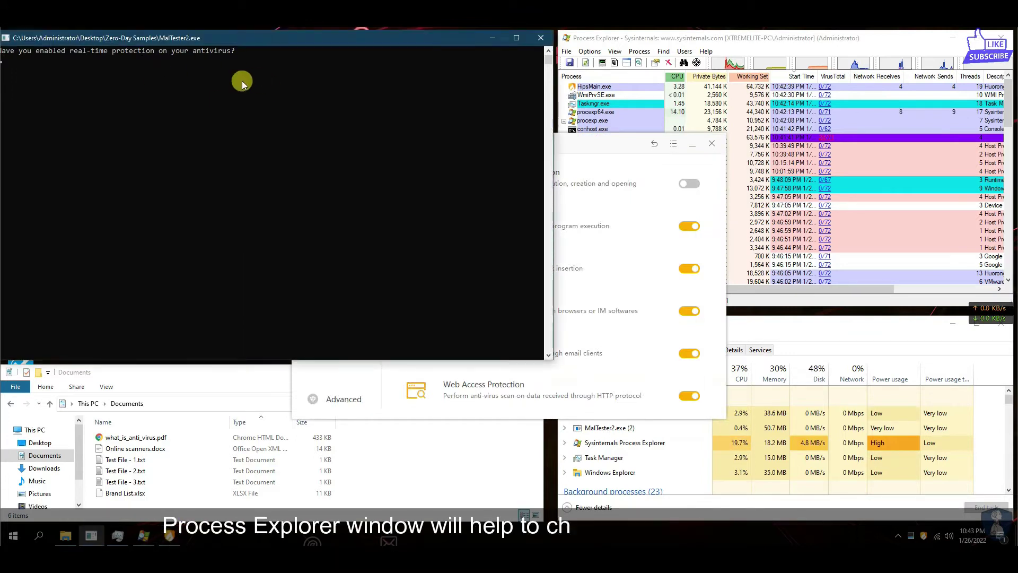
drag(200, 39, 205, 42)
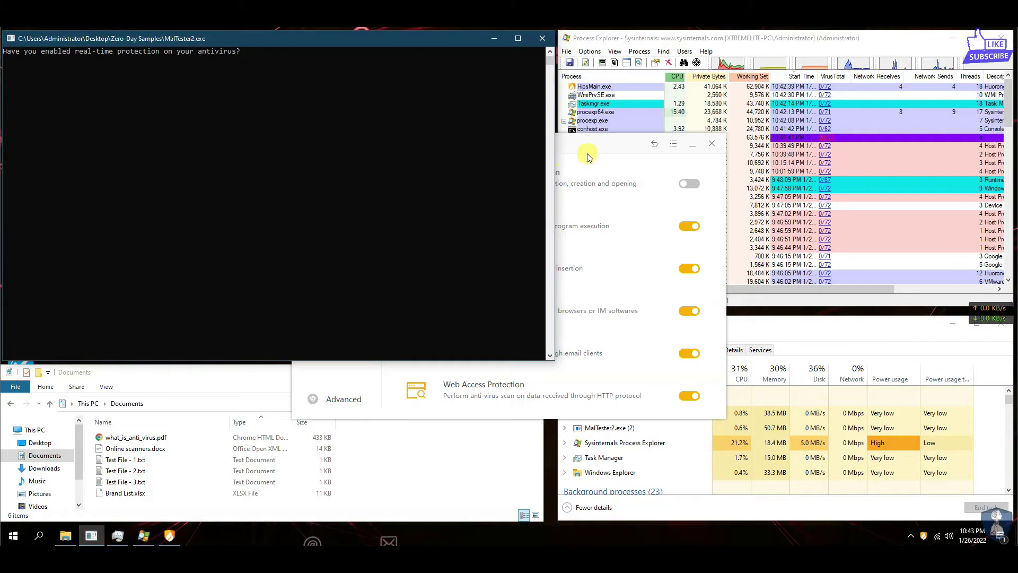
click(659, 197)
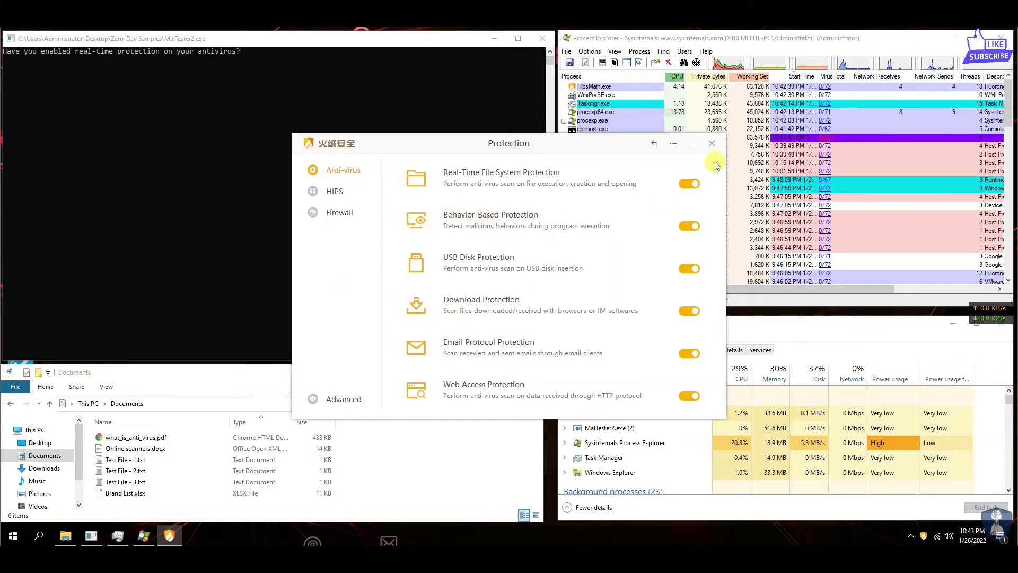
click(711, 145)
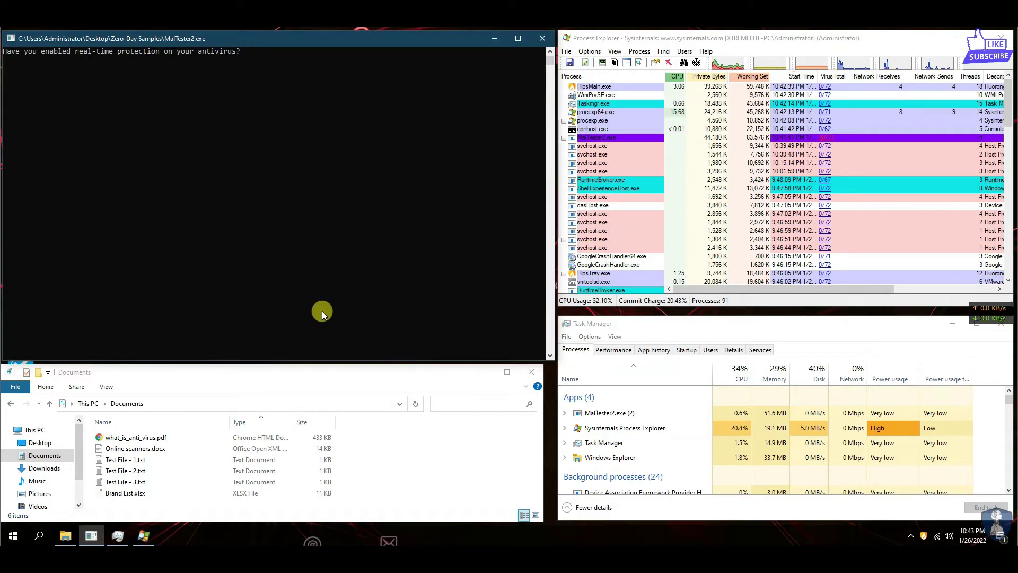
Step: Answer y to MalTester2's real-time protection question to start executing the samples
click(243, 377)
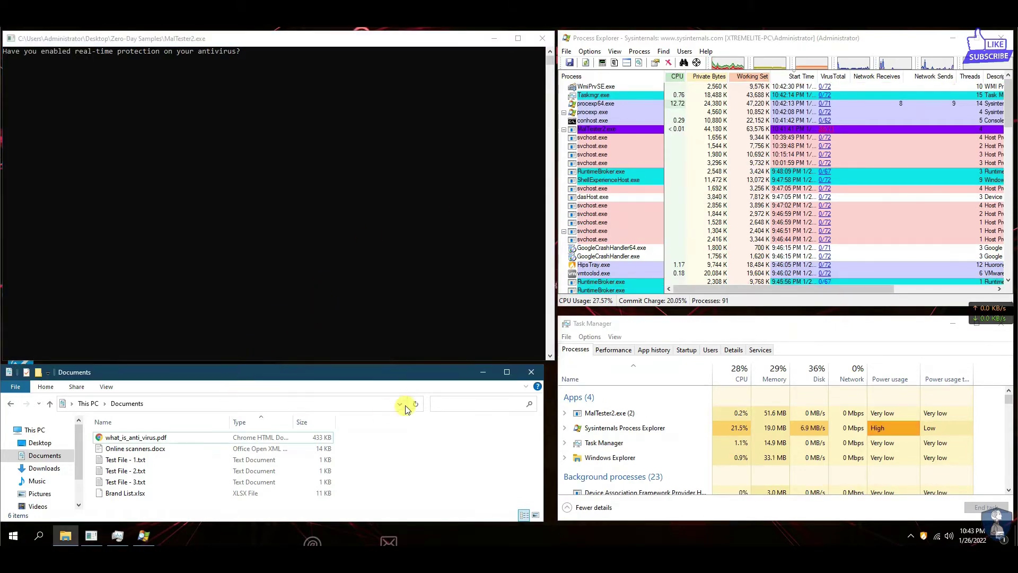
click(303, 43)
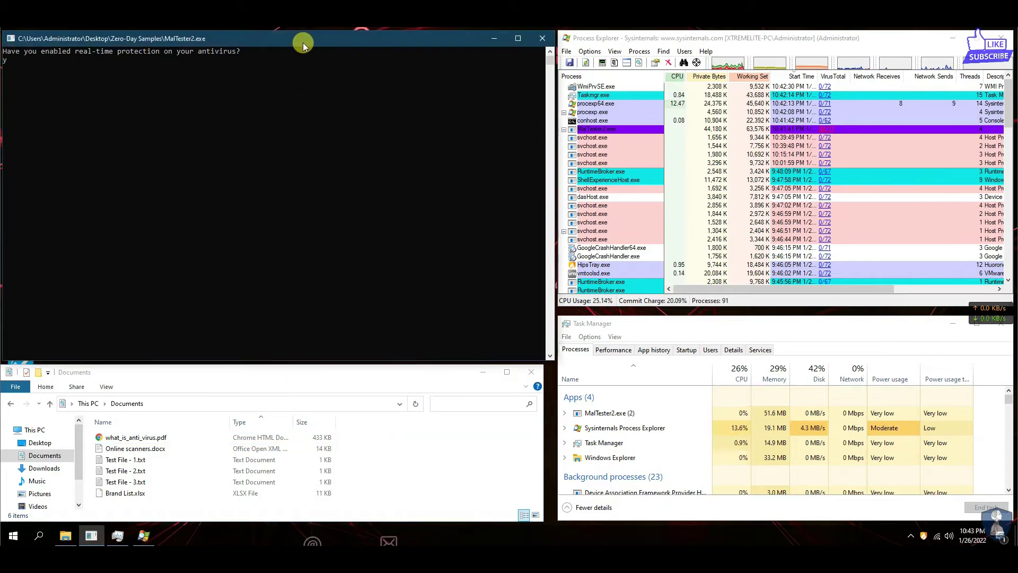
key(Return)
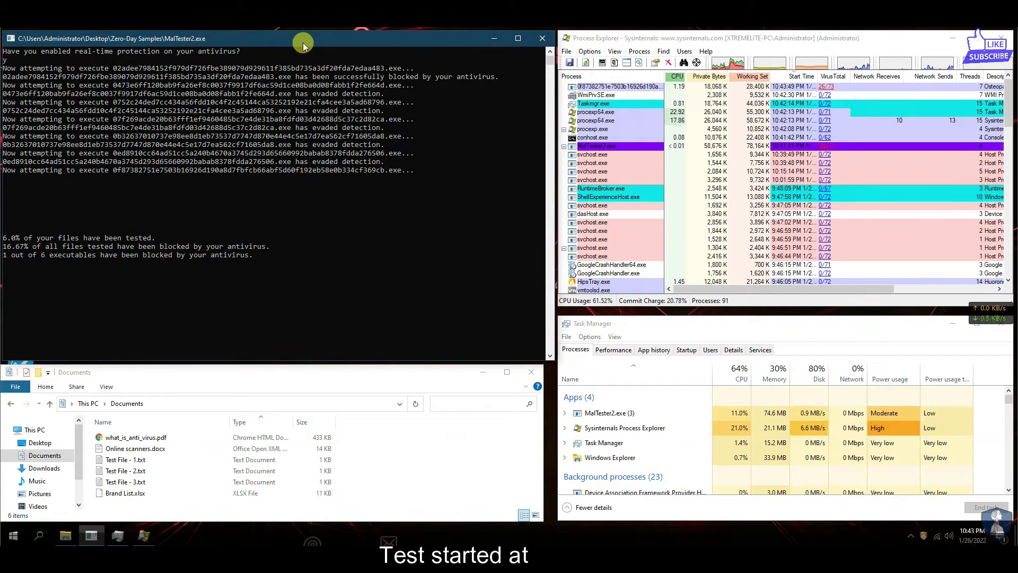
Step: Examine the running processes, sorting Task Manager by memory and expanding MalTester2.exe and Huorong Internet Security Daemon
click(599, 248)
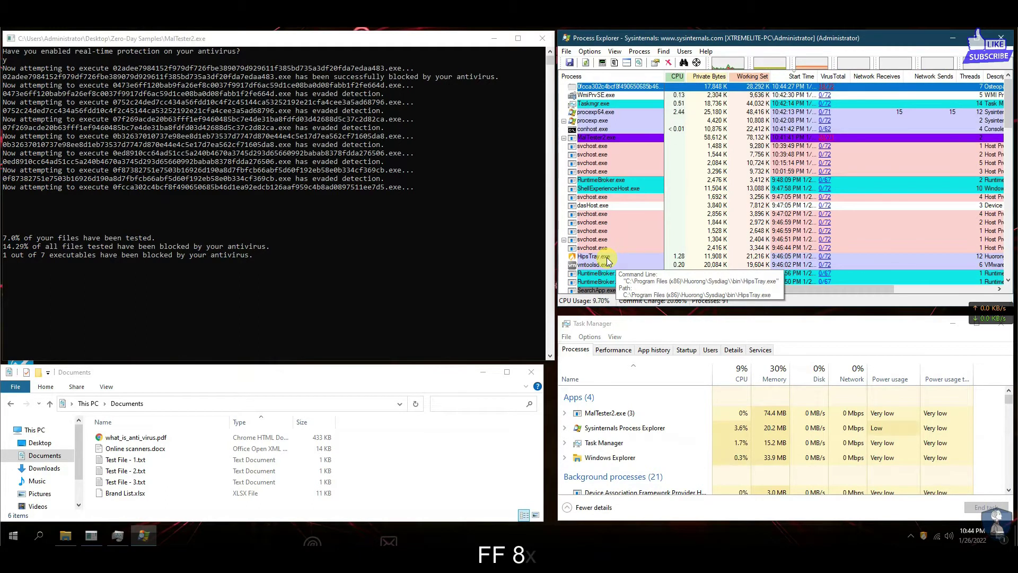
drag(835, 289, 773, 284)
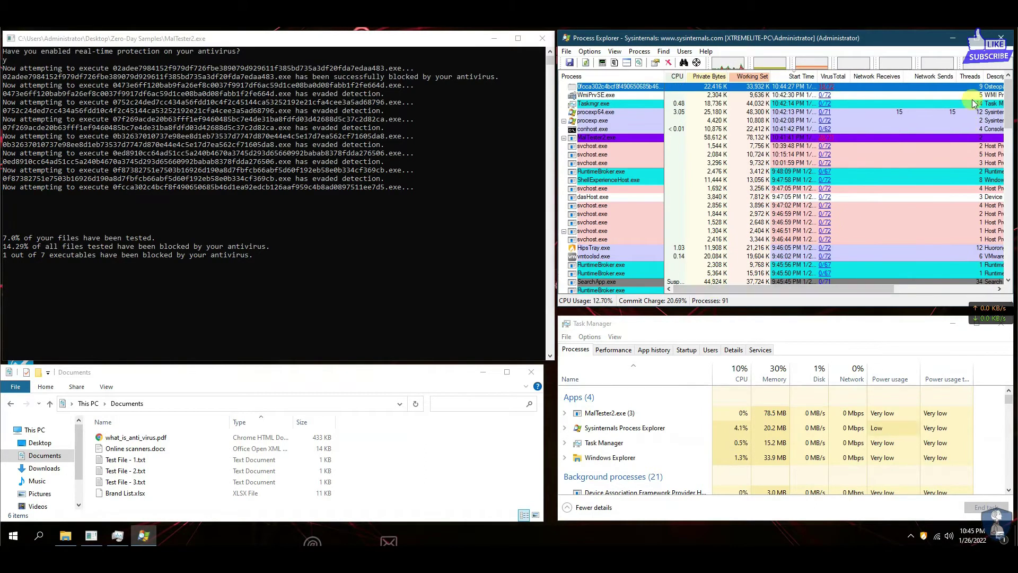
click(565, 413)
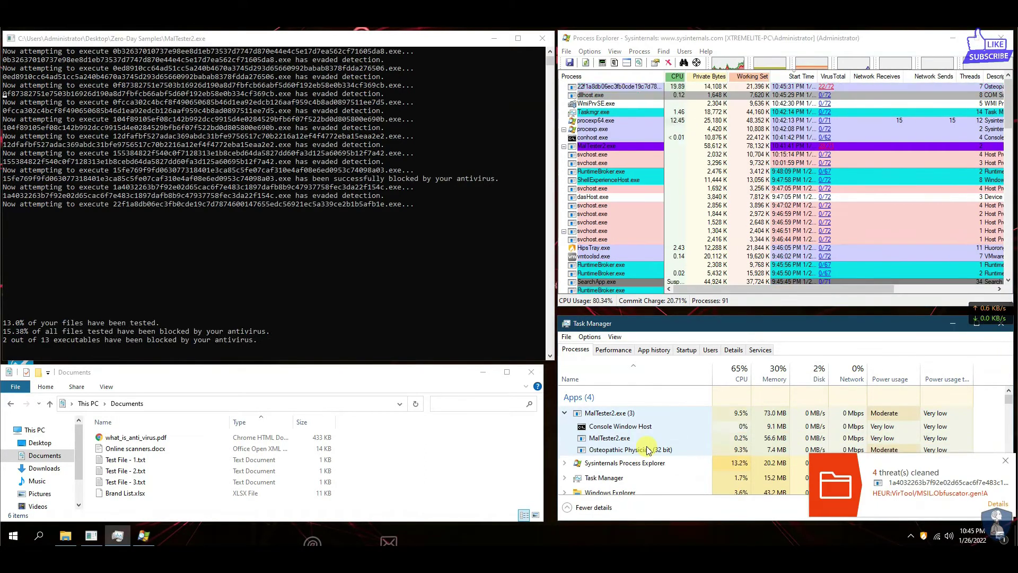
scroll(668, 445, down, 1)
click(740, 373)
click(773, 373)
click(565, 393)
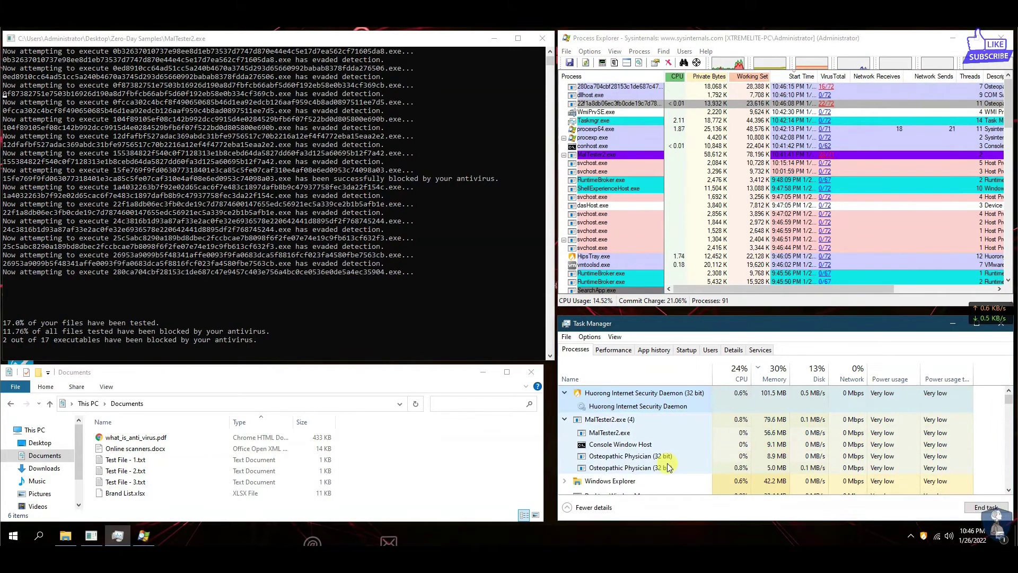
Step: Bring Process Explorer's Description column into view, and deny curl.exe's startup-folder change with Don't ask again selected
click(729, 292)
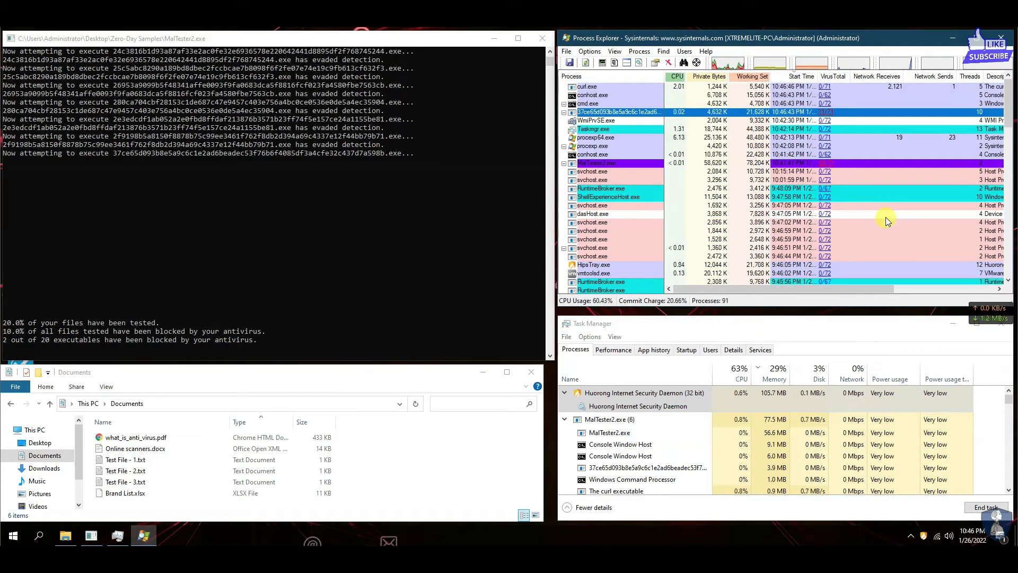
drag(877, 290, 911, 290)
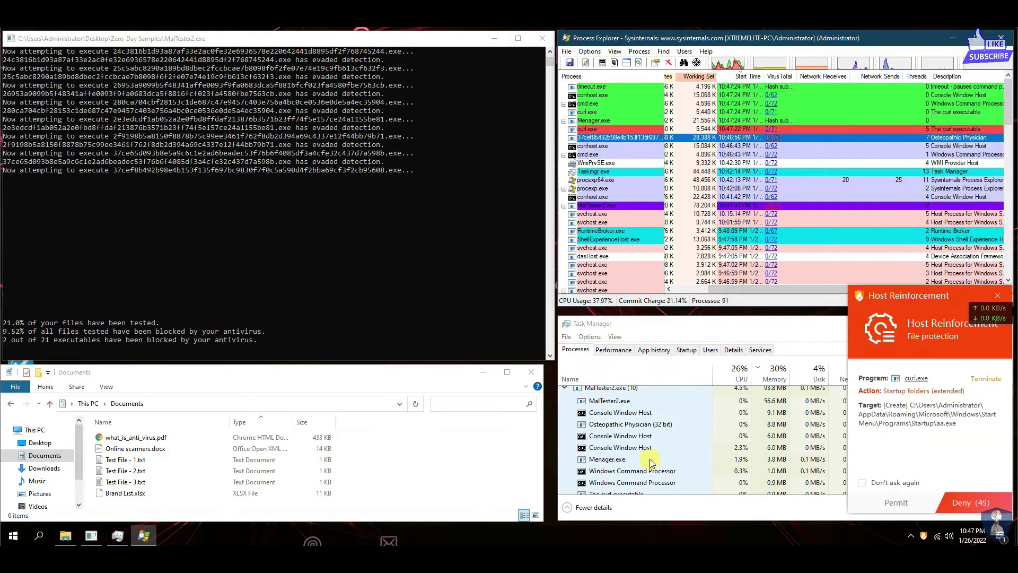
click(863, 483)
click(971, 503)
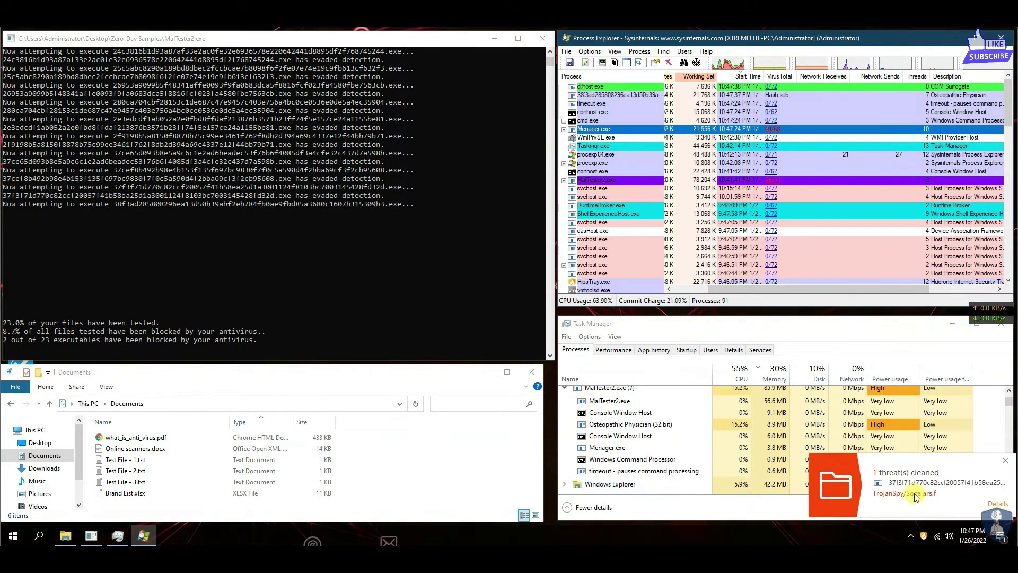
Step: Inspect Menager.exe's path and child processes in Process Explorer, and kill the process
click(620, 93)
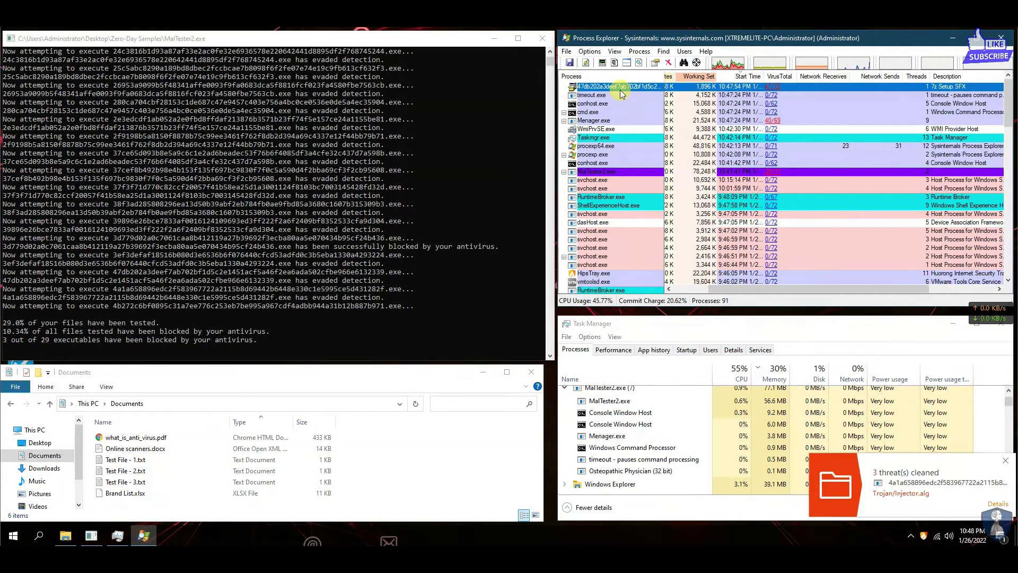
drag(714, 290, 560, 210)
click(581, 121)
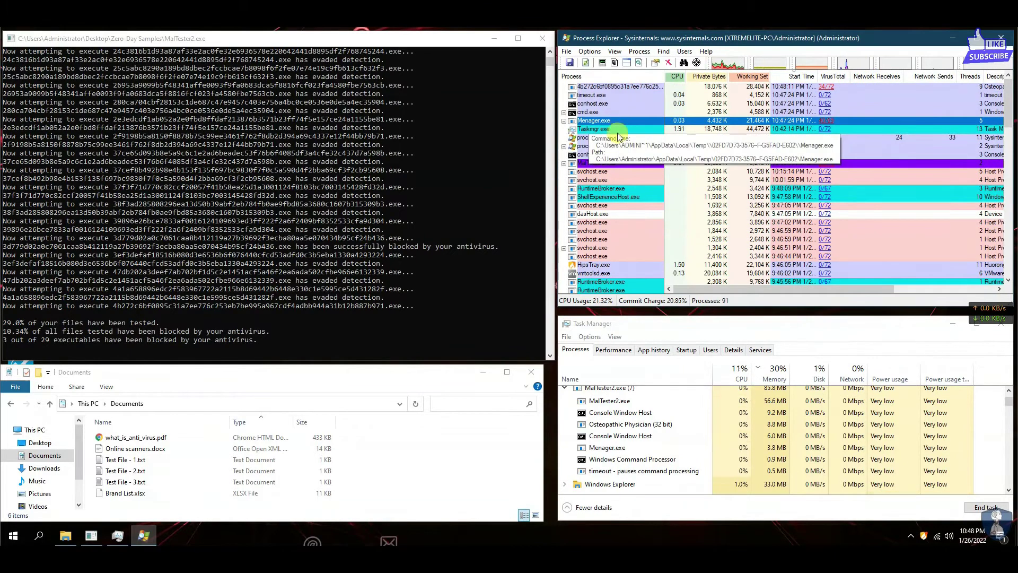
click(698, 413)
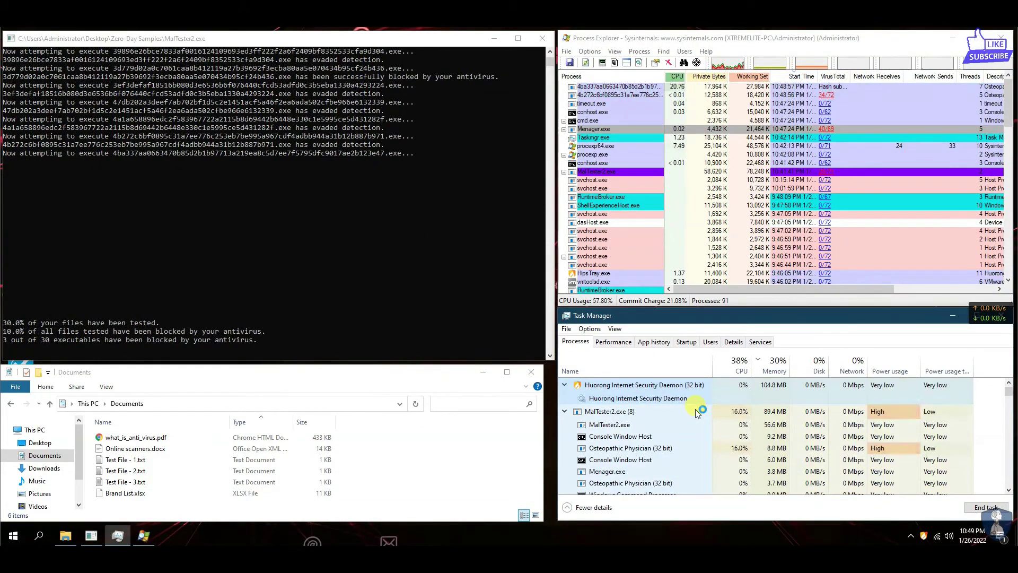
click(629, 131)
key(Delete)
key(Return)
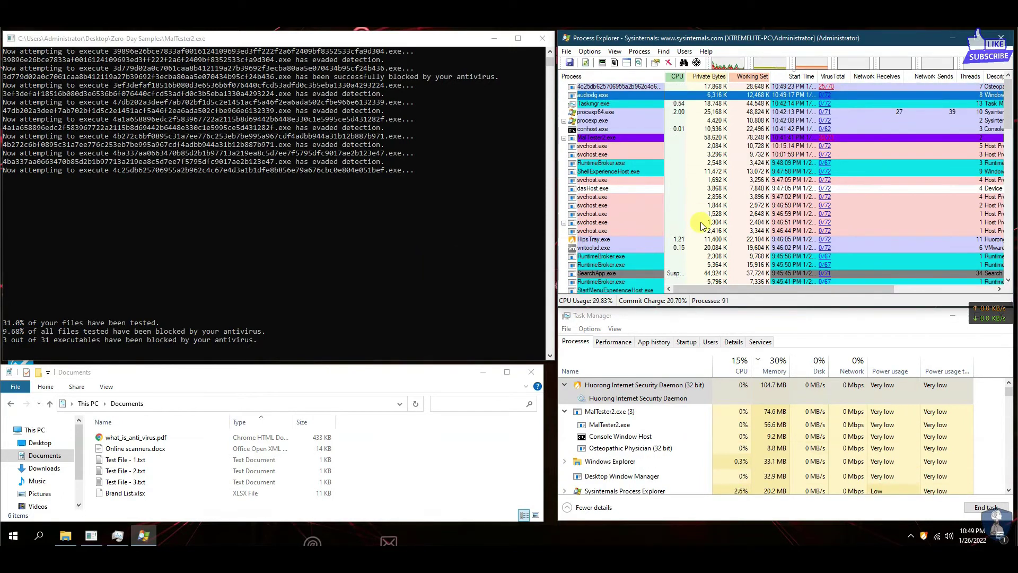
Step: Narrow the memory columns in Process Explorer and kill the running sample process whose name starts with 61f6078
drag(686, 77, 760, 77)
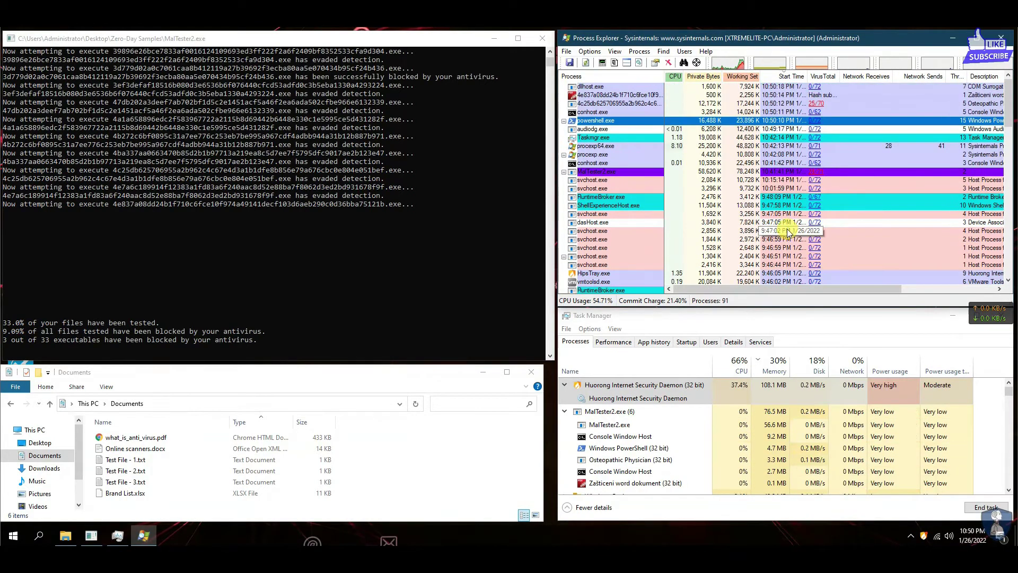
click(643, 451)
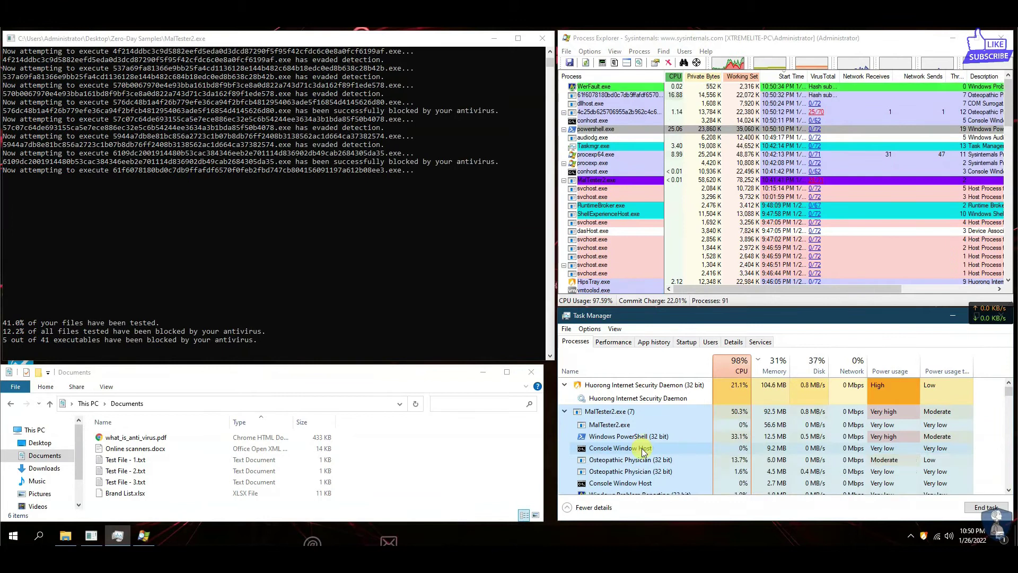
click(645, 103)
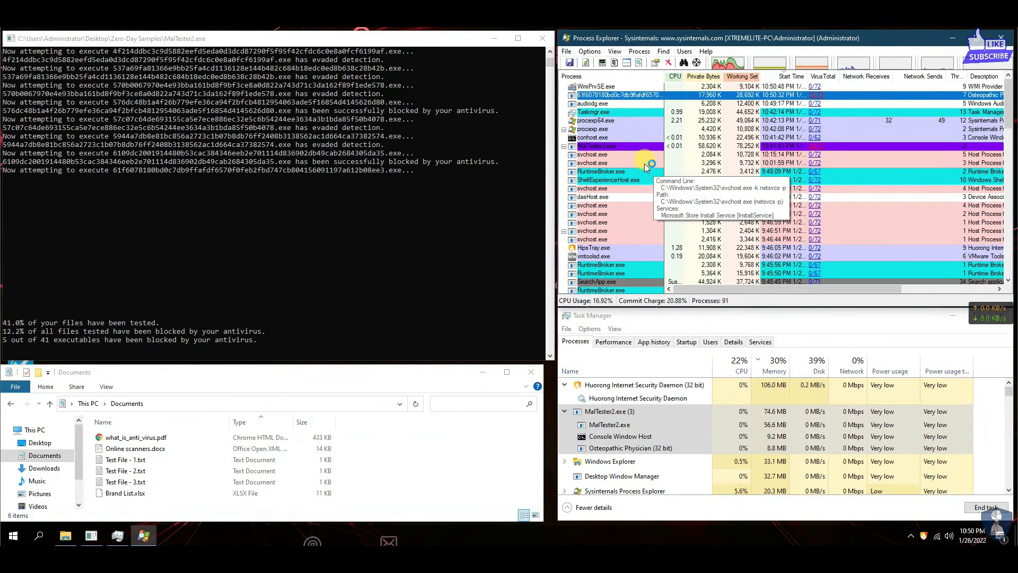
key(Delete)
key(Return)
Step: Select the sample process whose name starts with c3fb71e in Process Explorer and kill it
click(646, 95)
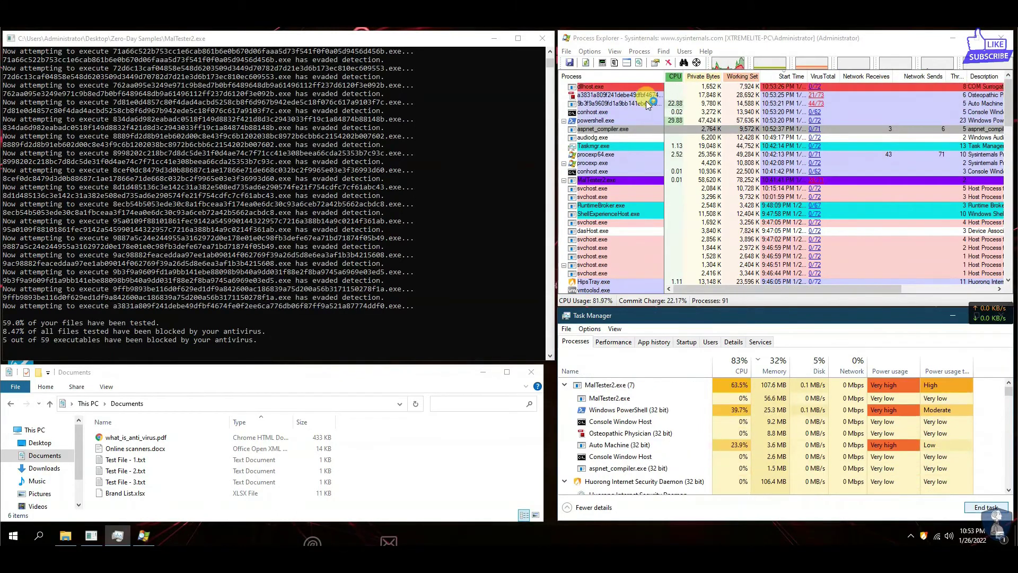
click(865, 137)
click(611, 104)
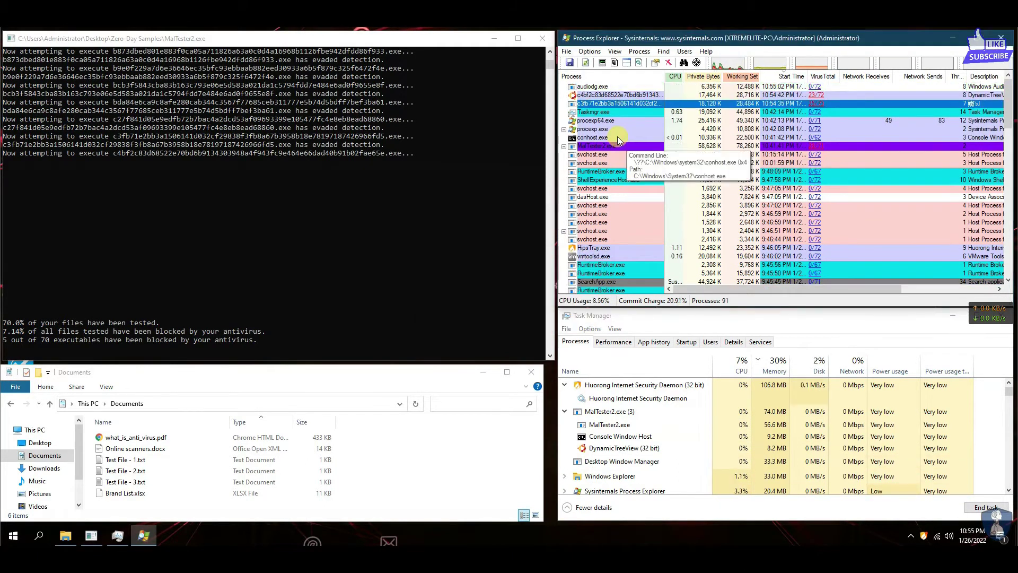
key(Delete)
key(Return)
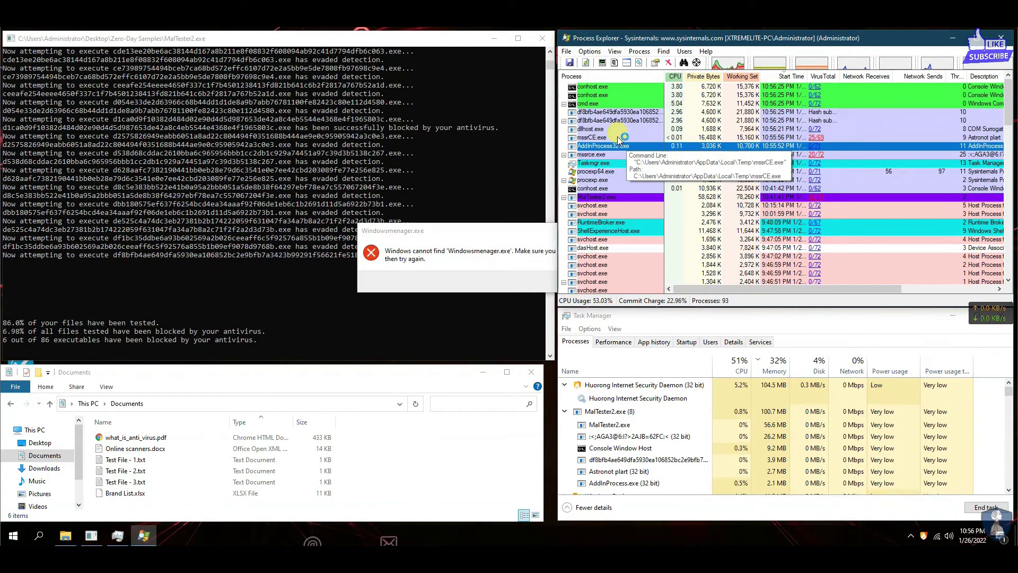
Step: Dismiss the Windowsmenager.exe and unregistered-assembly dialogs, and decline to view information about the downloaded.exe issue
click(477, 283)
click(628, 282)
click(608, 166)
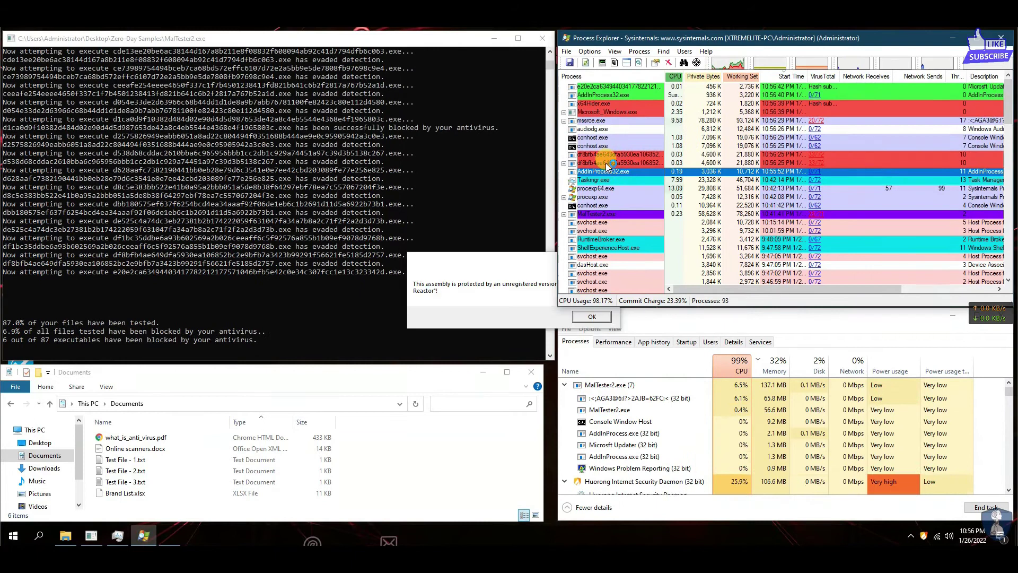
click(558, 314)
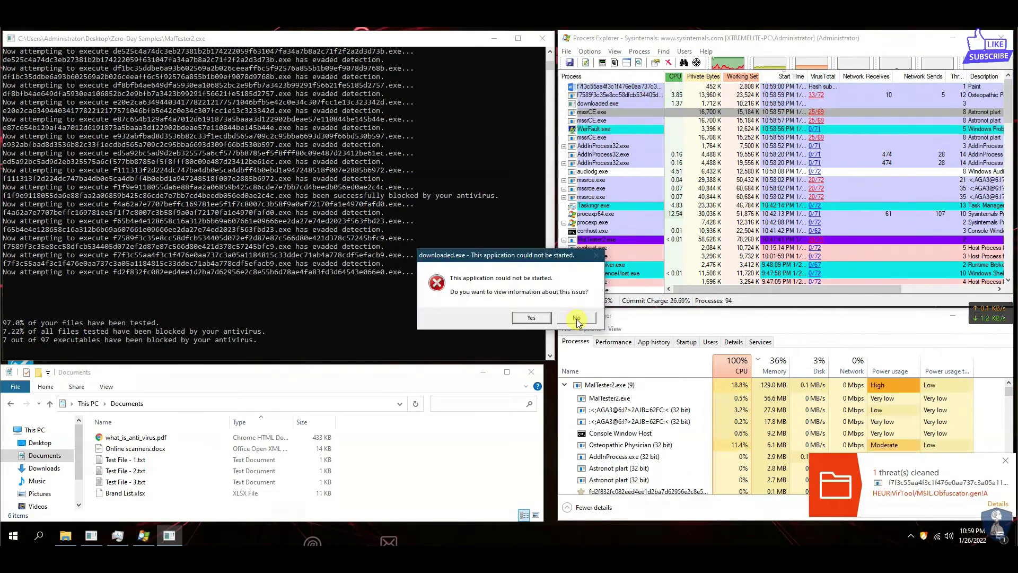
click(577, 319)
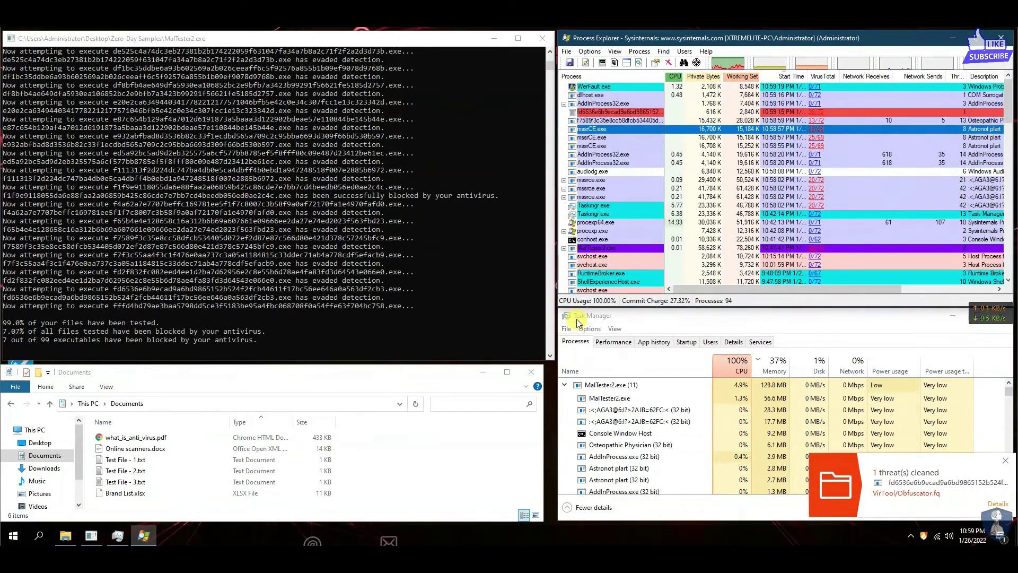
Step: Highlight the final detection rate in MalTester2, look back through the sample log, and exit the tester
mouse_move(614, 238)
drag(3, 169, 52, 175)
click(197, 165)
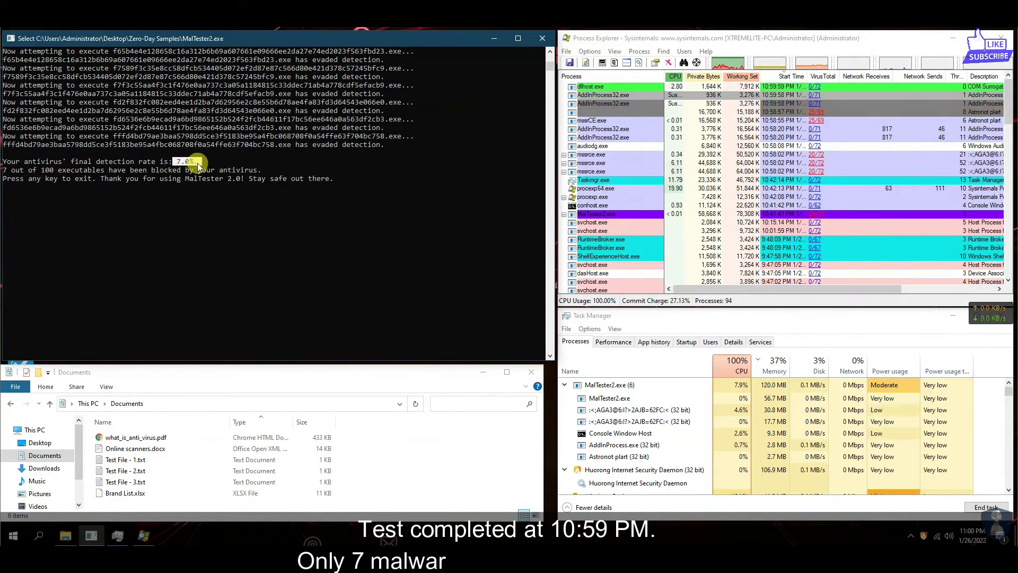
scroll(228, 212, up, 10)
key(Return)
Step: Try to kill the flagged mssrce.exe processes in Process Explorer and dismiss the termination error
click(791, 179)
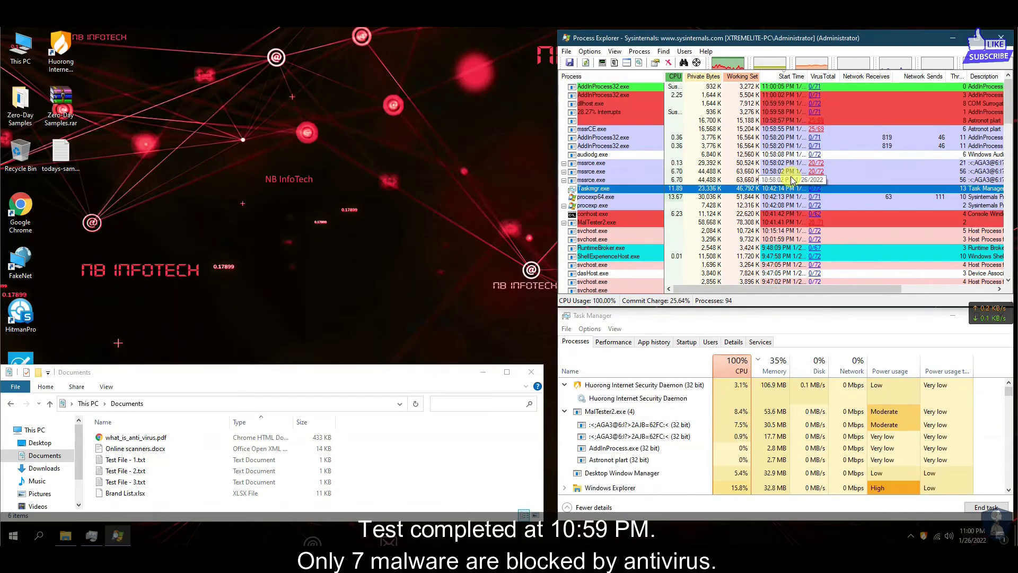
key(Delete)
key(Delete)
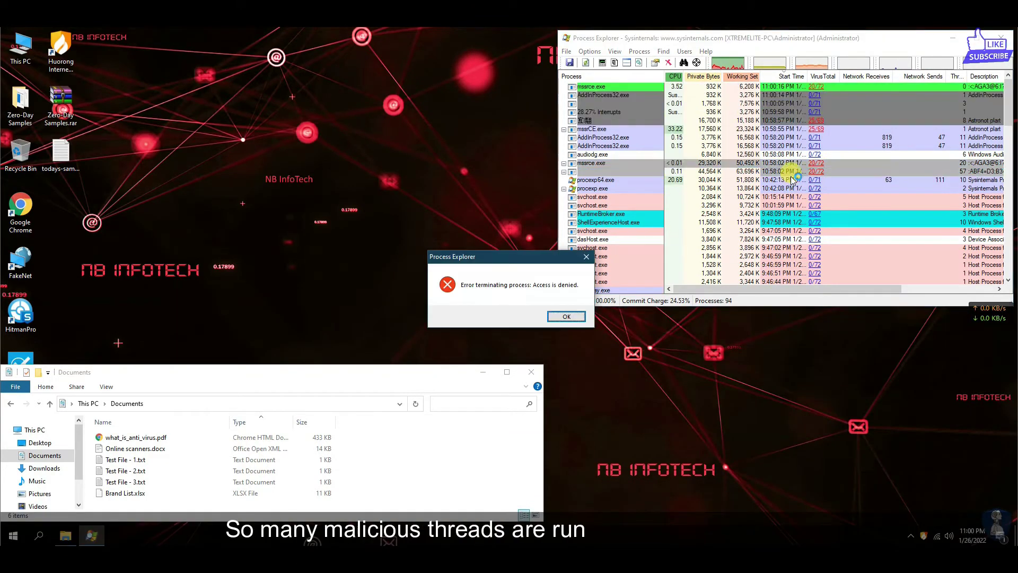
key(Return)
key(Up)
Step: Kill further suspicious processes described as Astronot plart in Process Explorer, confirming each termination
key(Delete)
key(Up)
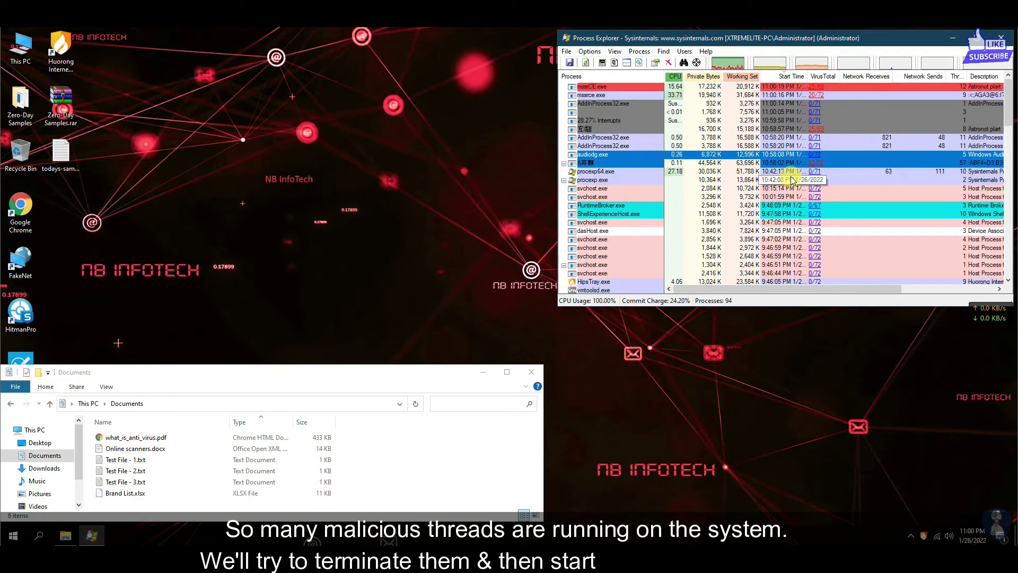
key(Up)
key(Delete)
key(Return)
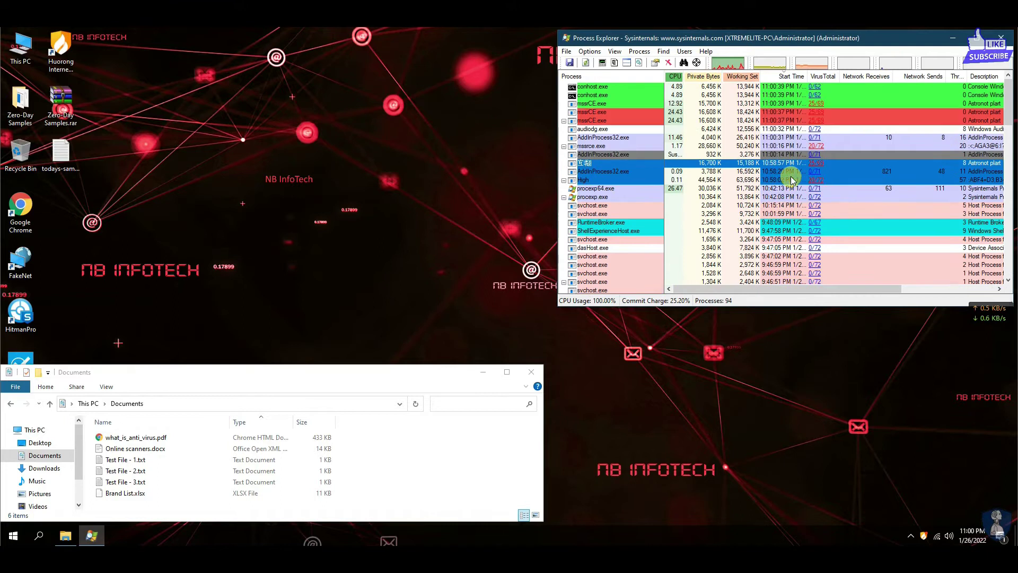
key(Delete)
key(Return)
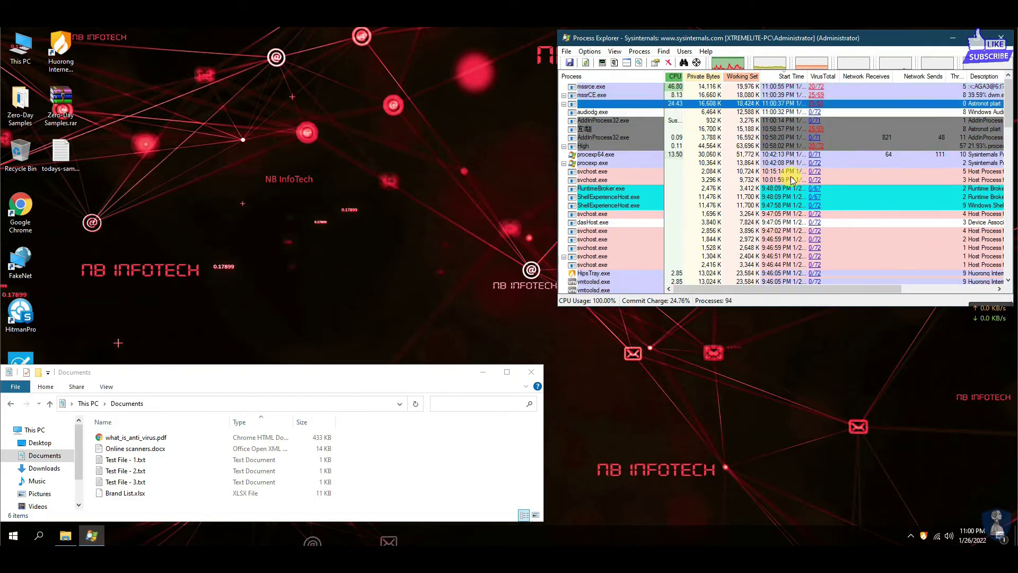
Step: Refresh the Documents folder and reopen Task Manager
click(416, 403)
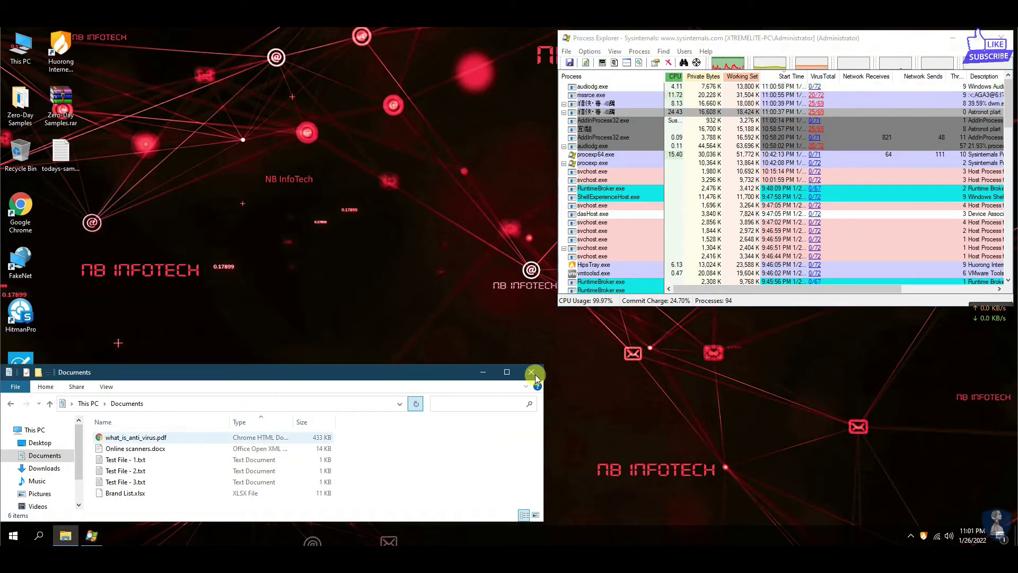
right_click(664, 537)
click(681, 482)
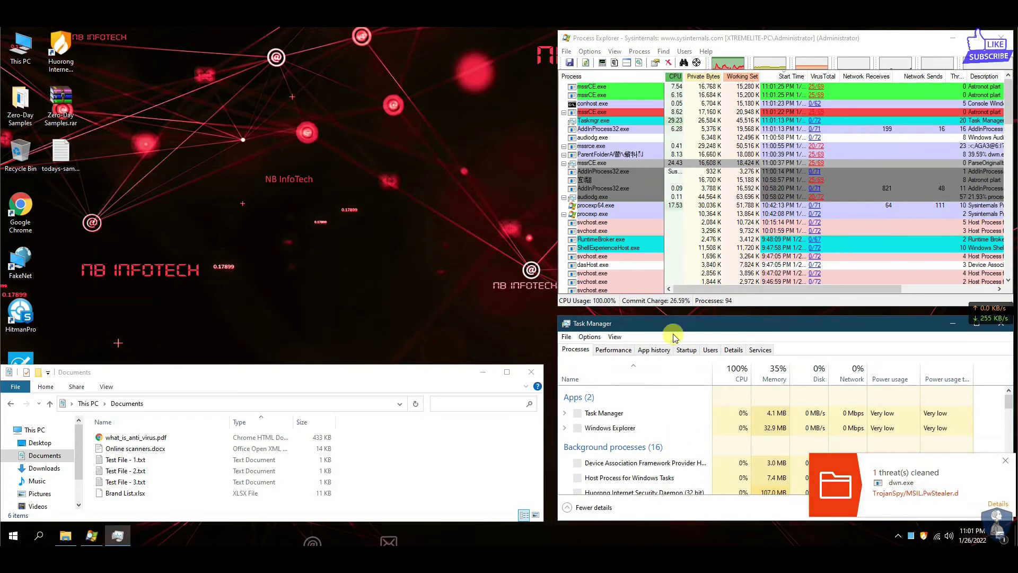
Step: End an Astronot plart background process in Task Manager, and select the AddInProcess.exe process
scroll(680, 413, down, 2)
click(608, 424)
click(598, 413)
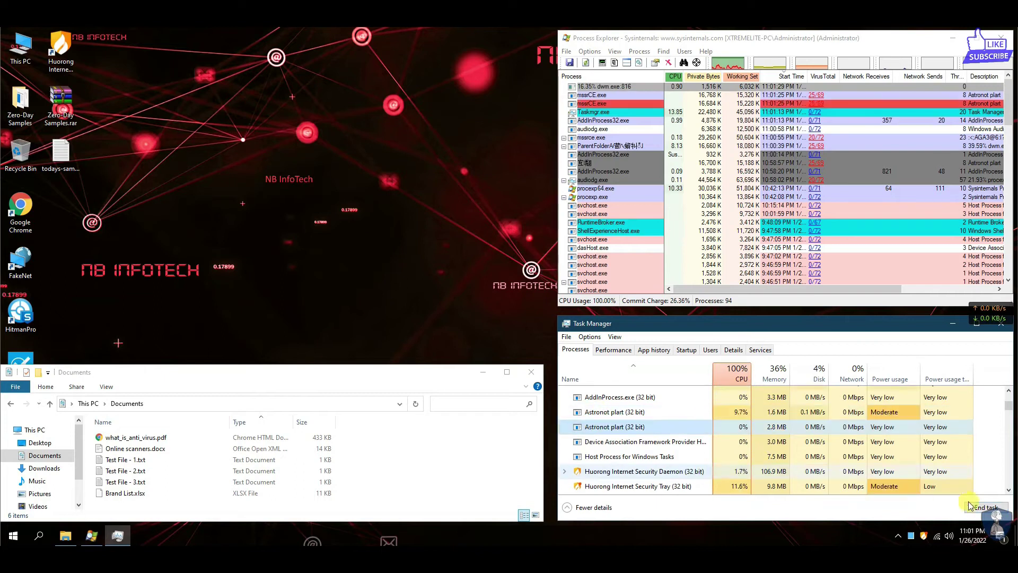
click(982, 507)
click(616, 413)
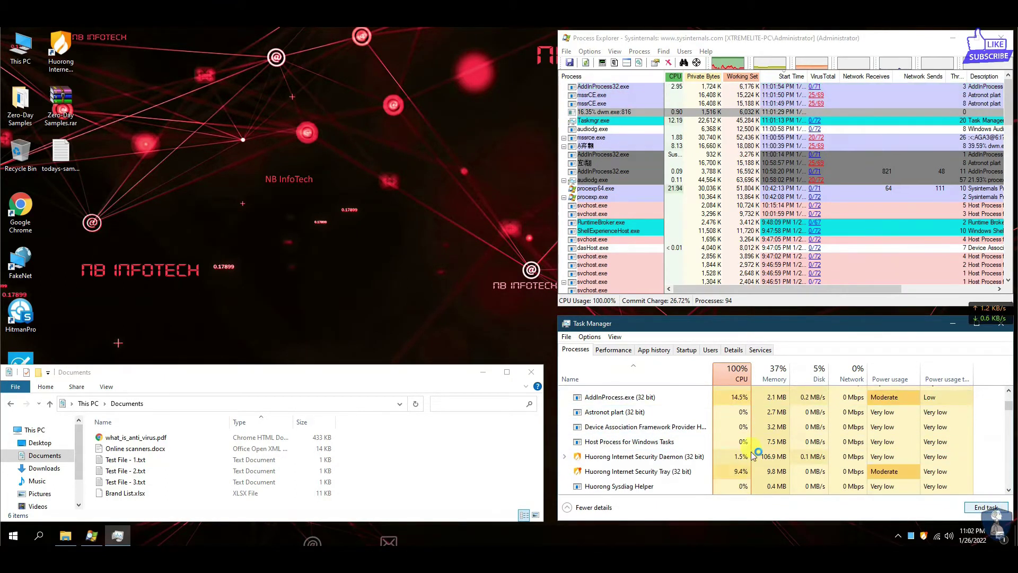
click(628, 398)
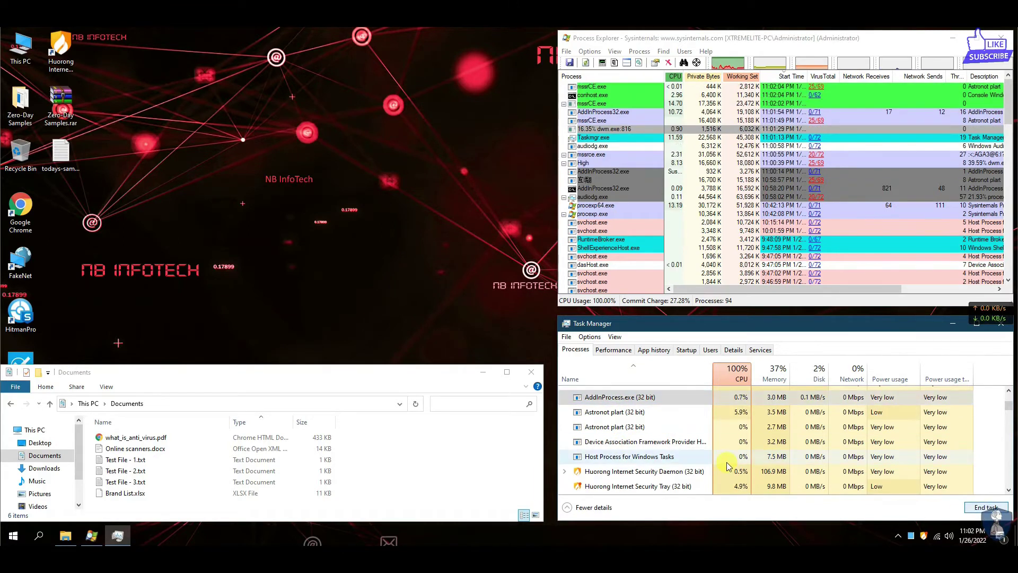
Step: Maximize the Documents window and switch it to the Desktop folder
double_click(276, 366)
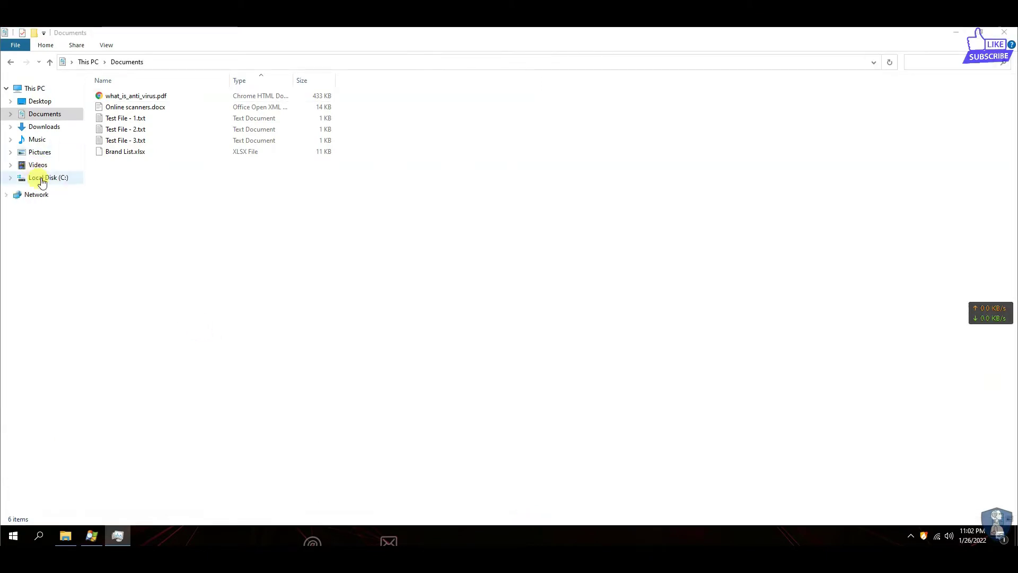
click(40, 102)
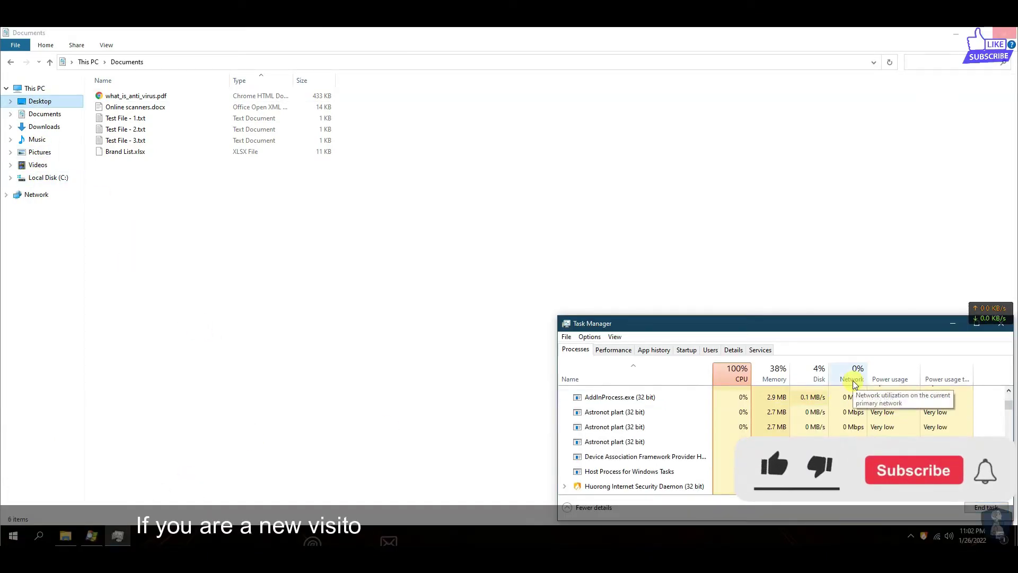
Step: Review the startup entries, users and process details in Task Manager, and close it
click(686, 350)
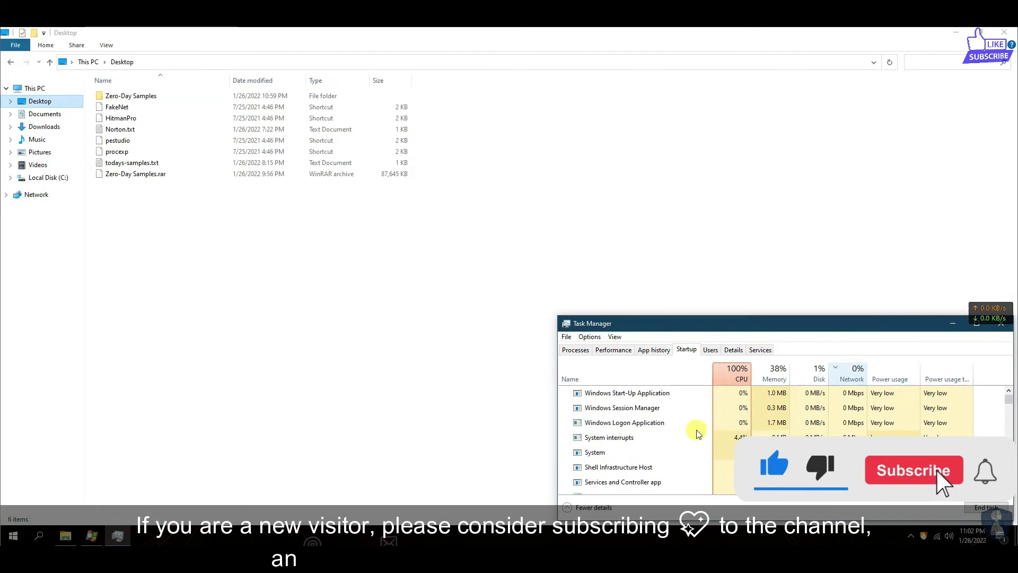
click(710, 351)
click(734, 350)
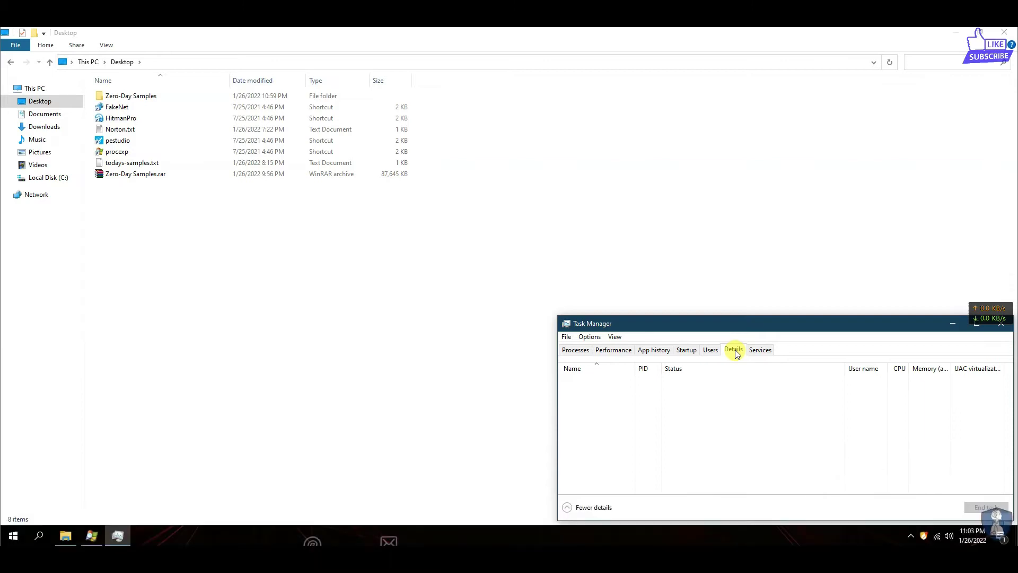
drag(723, 319, 470, 277)
click(747, 283)
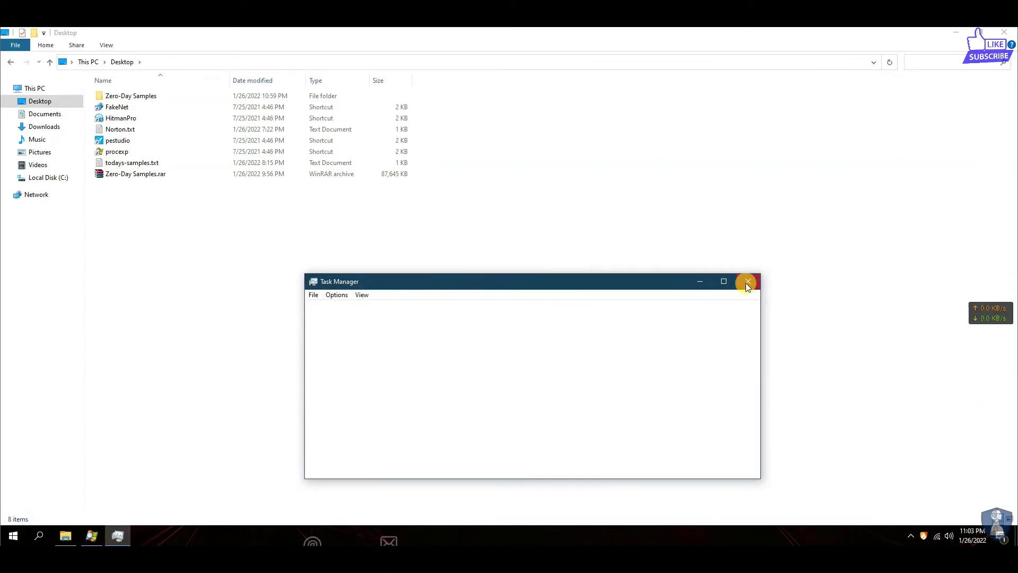
Step: Open the Zero-Day Samples folder and widen its Name column to show the full file names
click(115, 98)
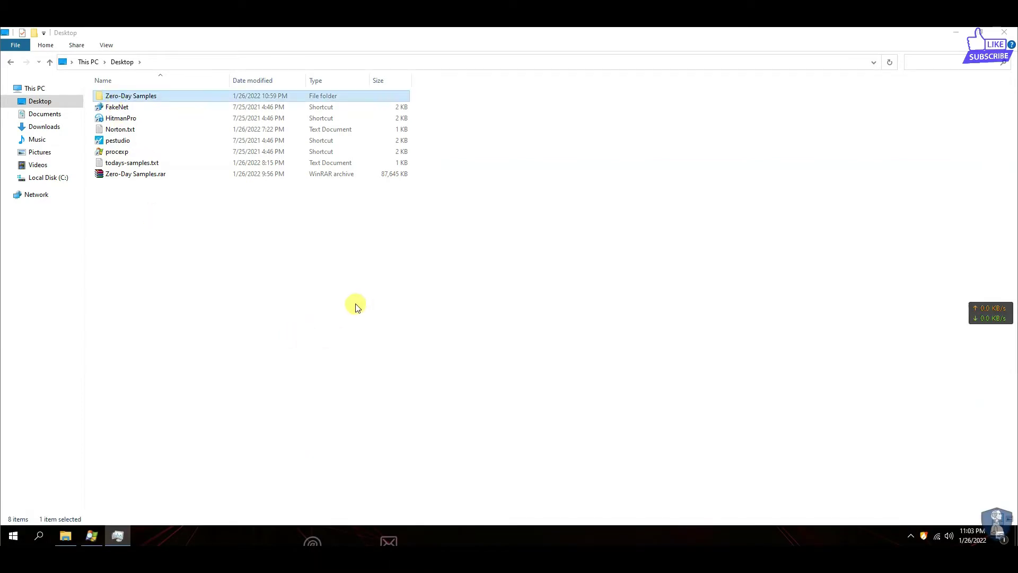
key(F5)
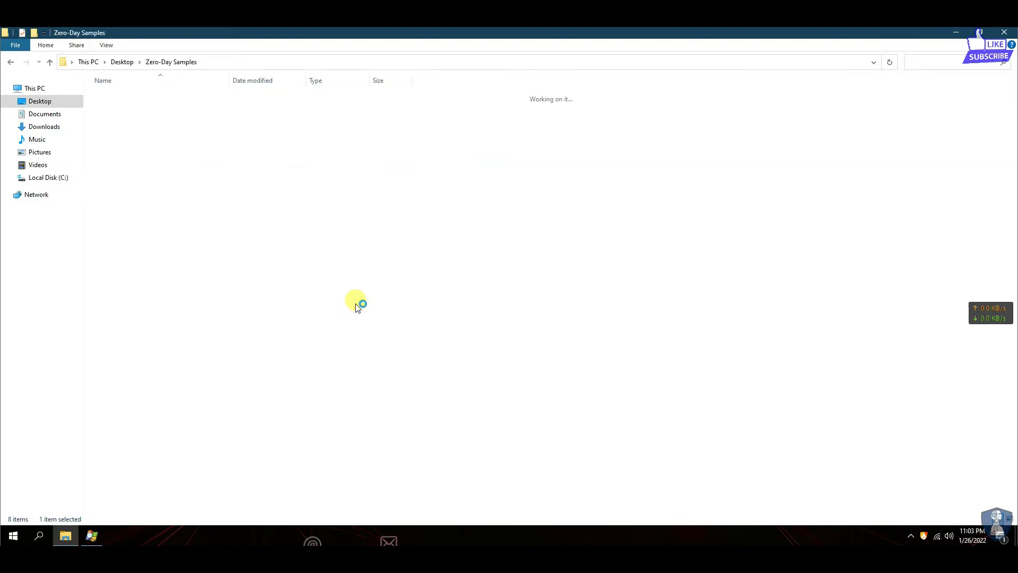
drag(229, 81, 378, 83)
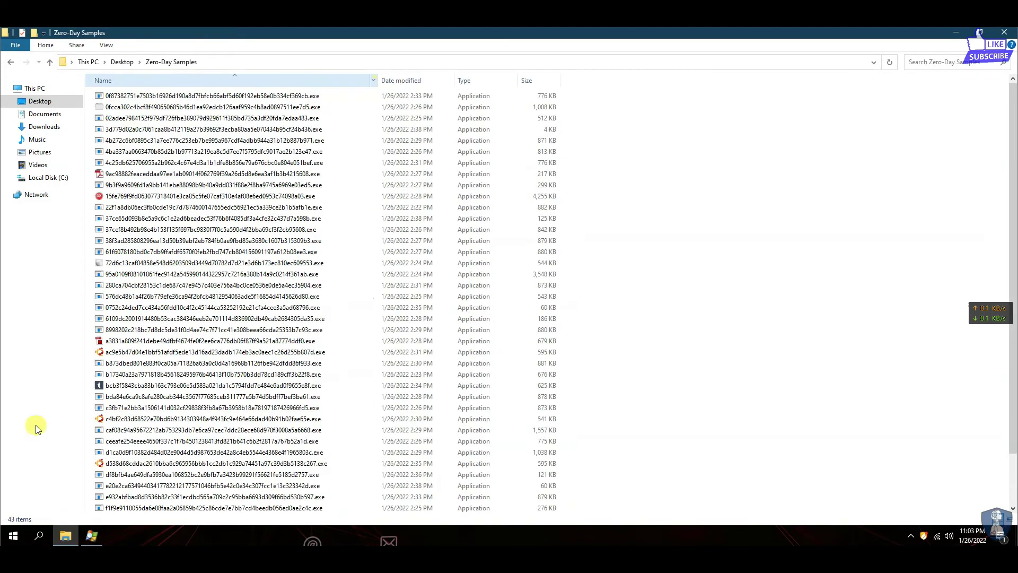
Step: Restore the samples folder window to a smaller size, then close Process Explorer and the folder window
click(980, 33)
drag(197, 377, 288, 147)
click(1001, 38)
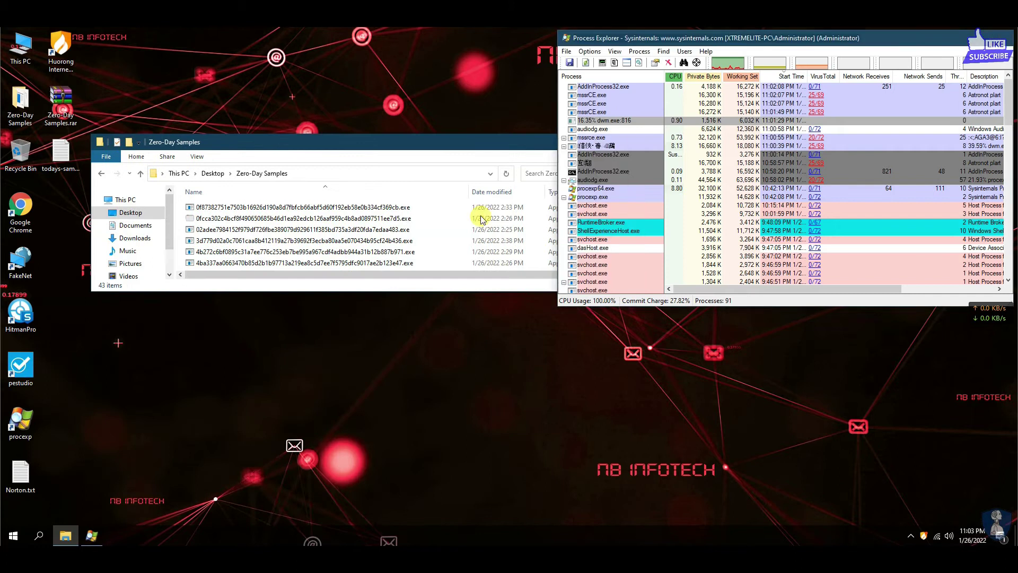
click(131, 213)
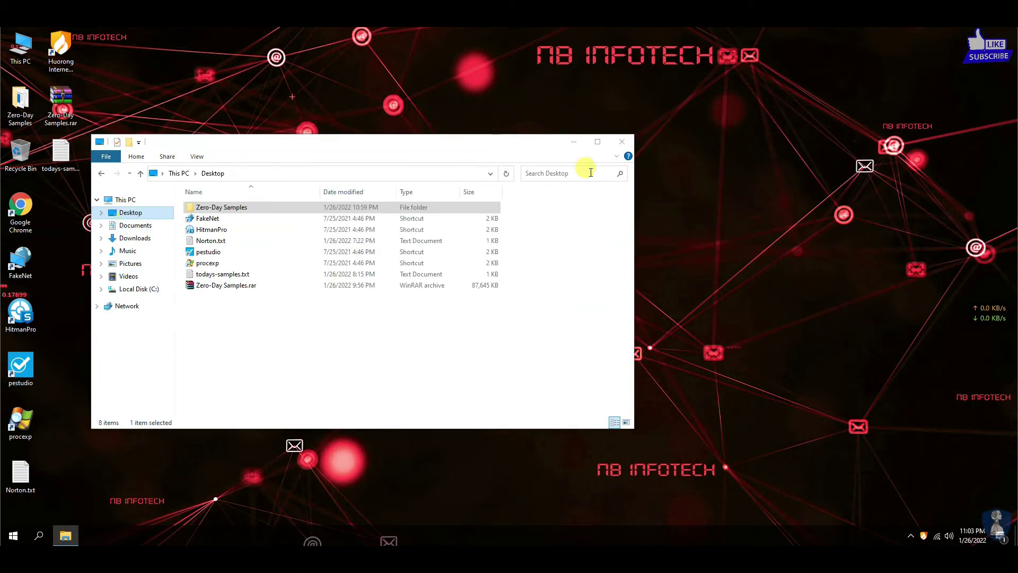
click(622, 142)
Step: Scan the Zero-Day Samples folder with Huorong Internet Security, finish the scan report, and show the Anti-Virus scan options
right_click(15, 105)
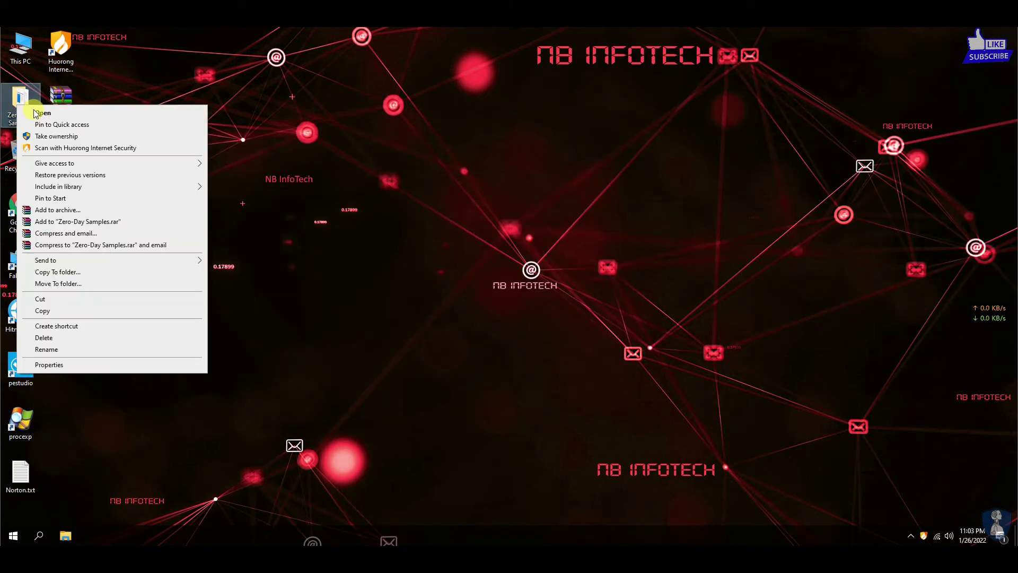
click(56, 151)
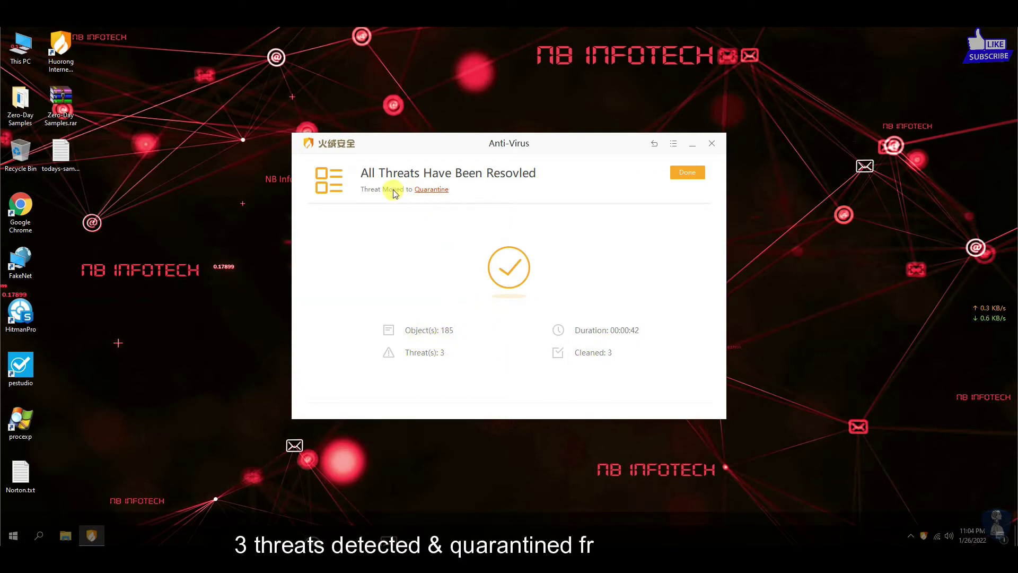
click(685, 173)
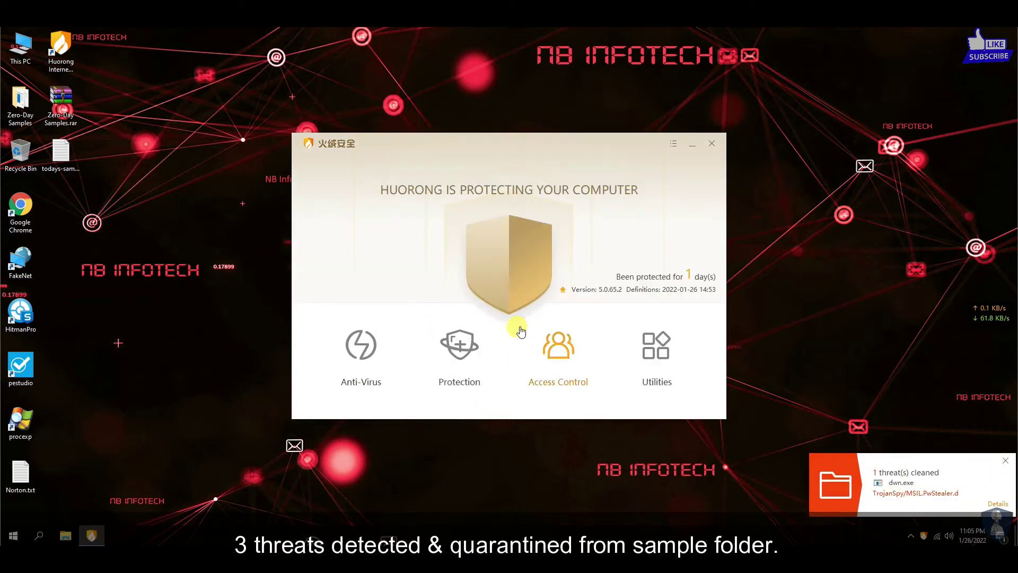
click(359, 384)
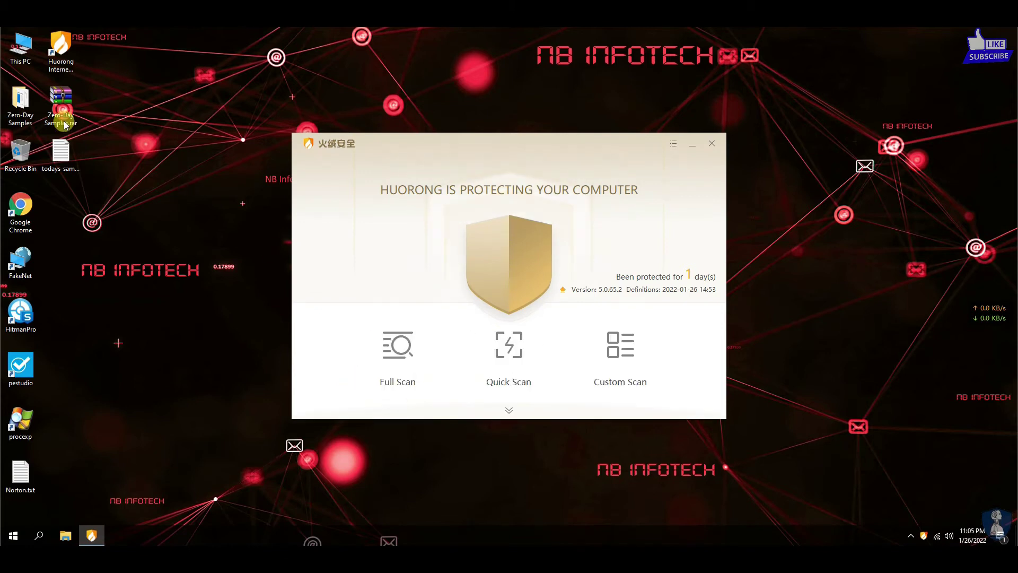
Step: Delete MalTester2.exe and its MalTester2-log text file from the Zero-Day Samples folder, and close the folder
click(158, 331)
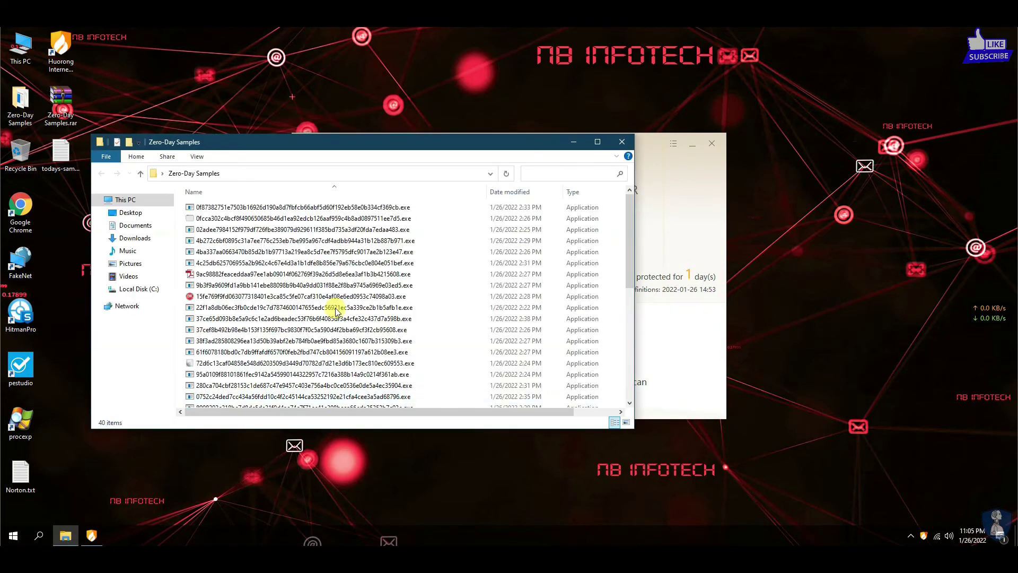
scroll(256, 396, down, 7)
click(246, 400)
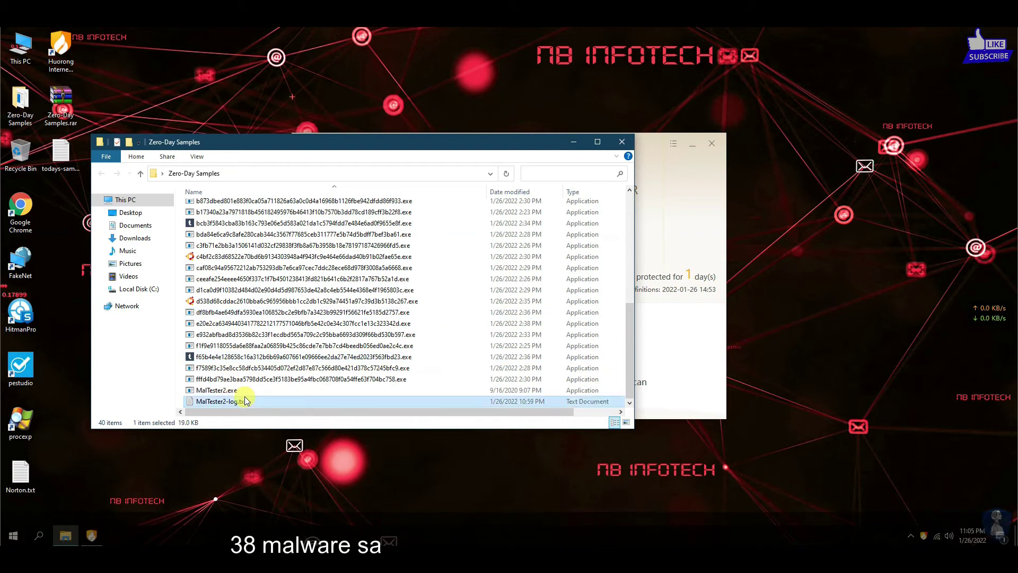
key(shift+Up)
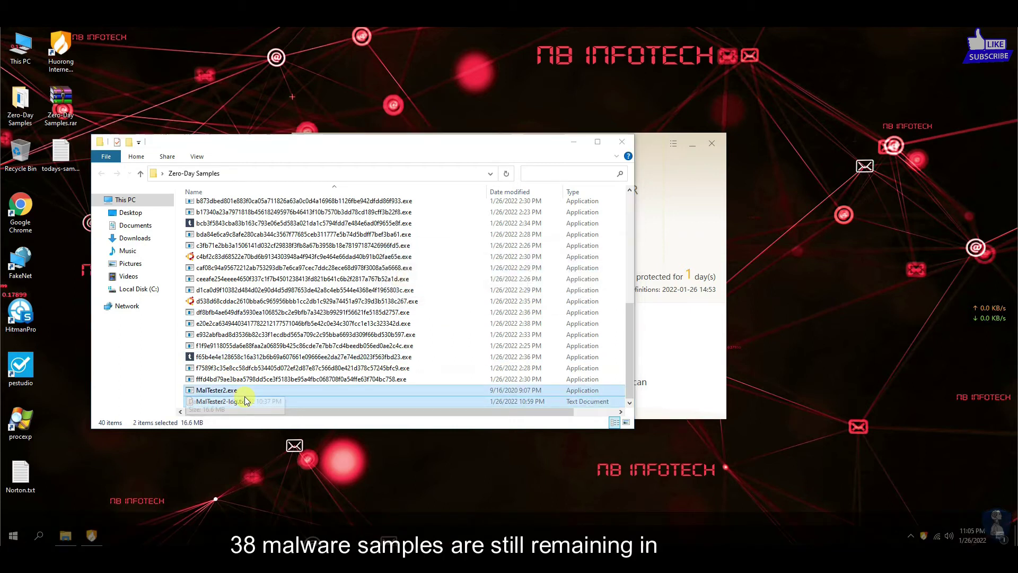
key(Delete)
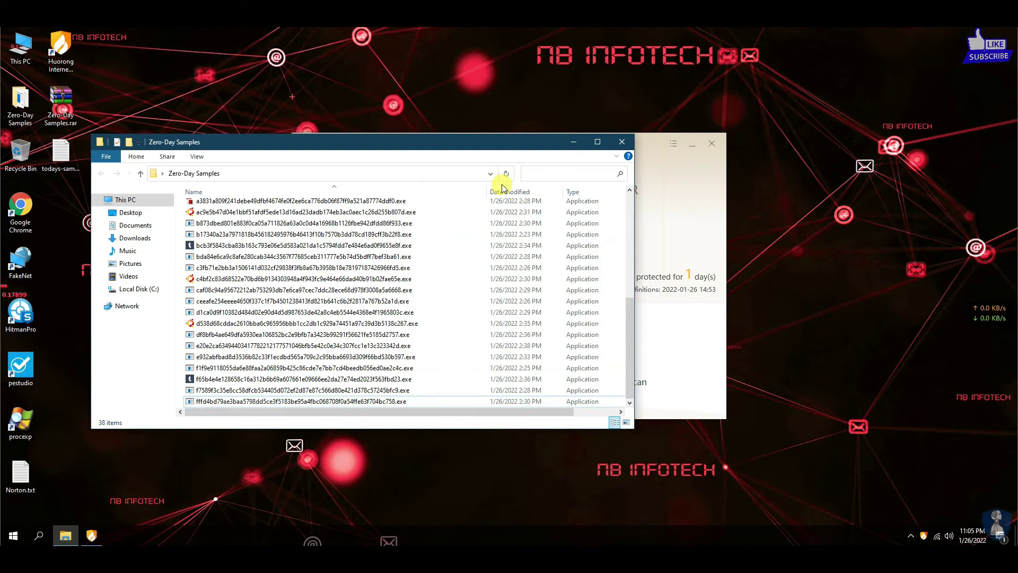
click(622, 142)
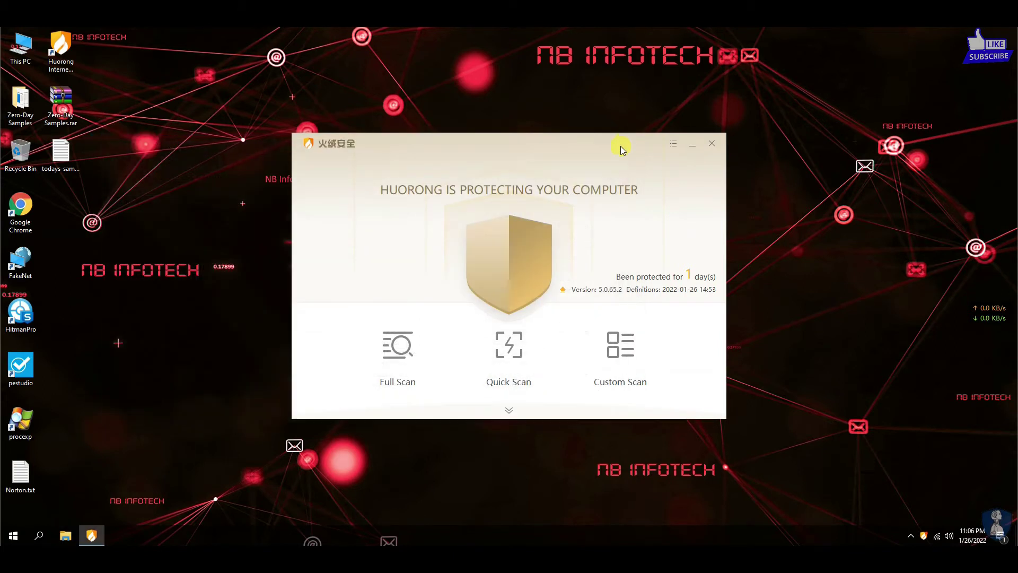
Step: Run a full scan with Huorong and close its window when finished
click(388, 361)
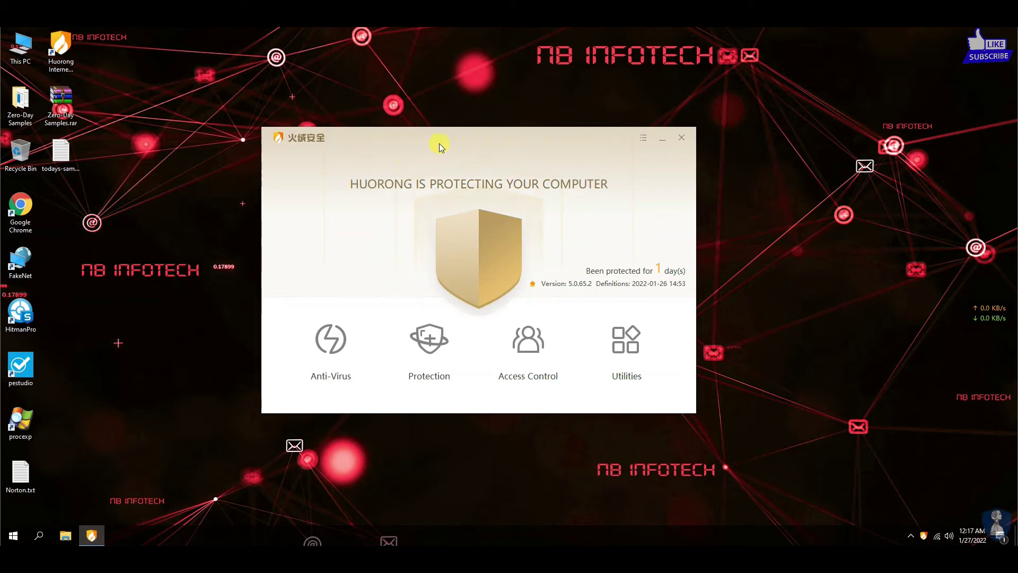
click(681, 139)
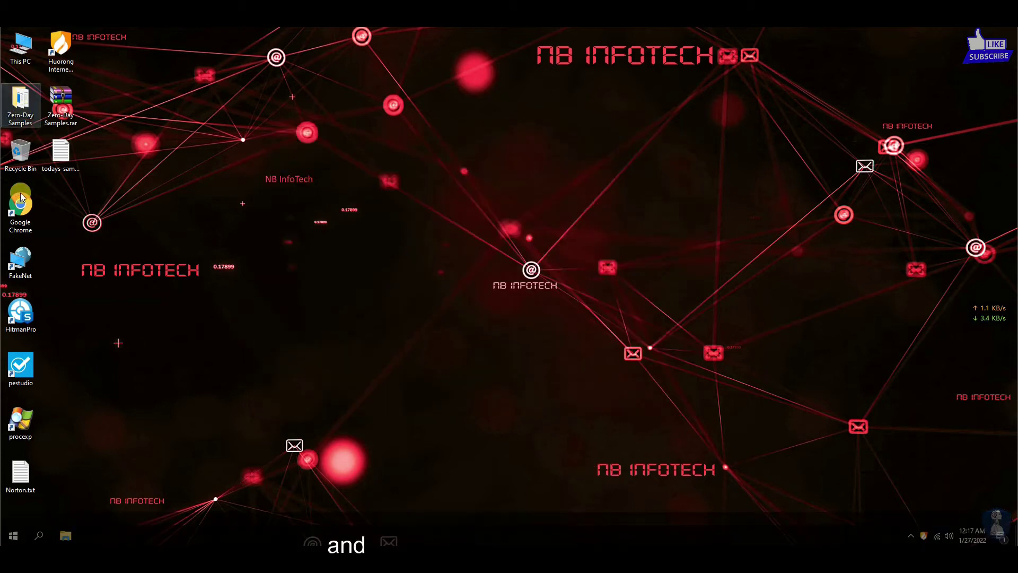
Step: Launch HitmanPro from the desktop and start scanning the computer
click(19, 318)
right_click(18, 321)
click(62, 74)
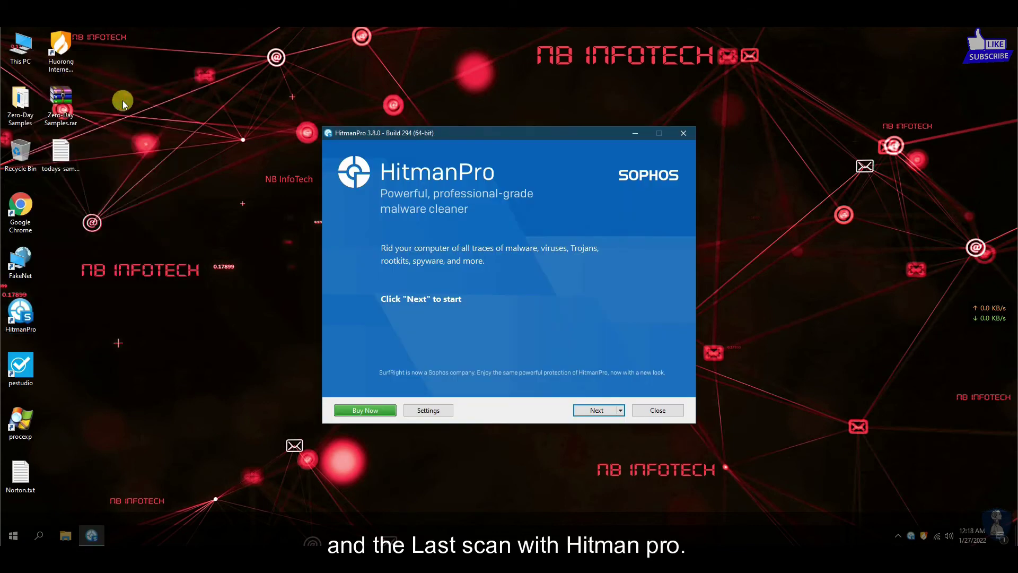
click(589, 410)
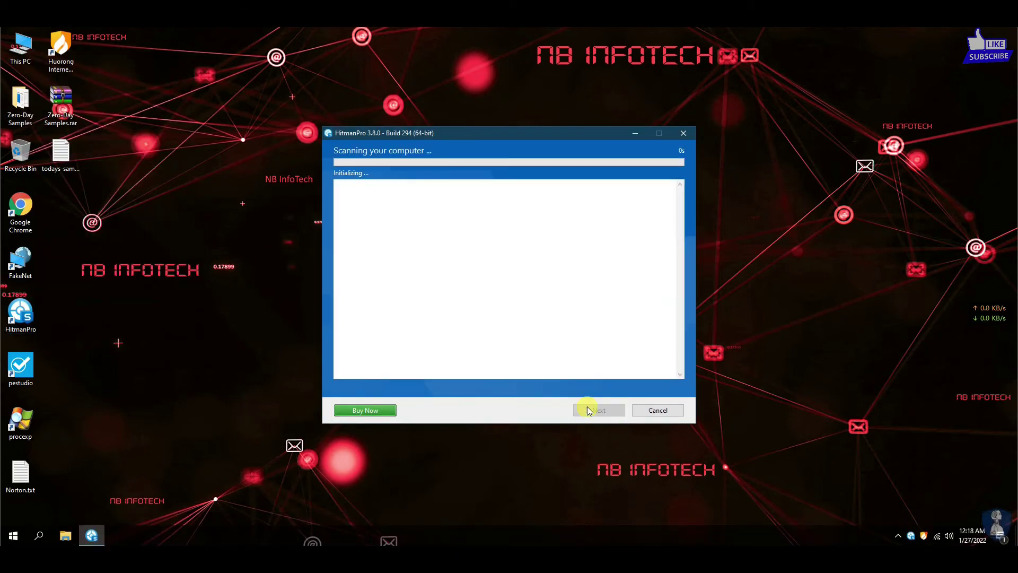
drag(458, 137, 246, 136)
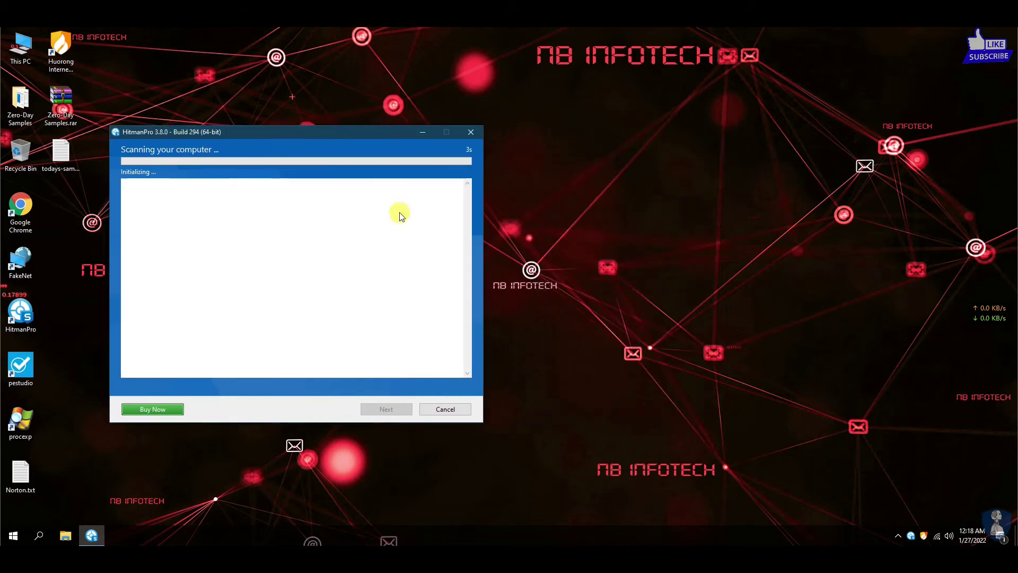
click(923, 537)
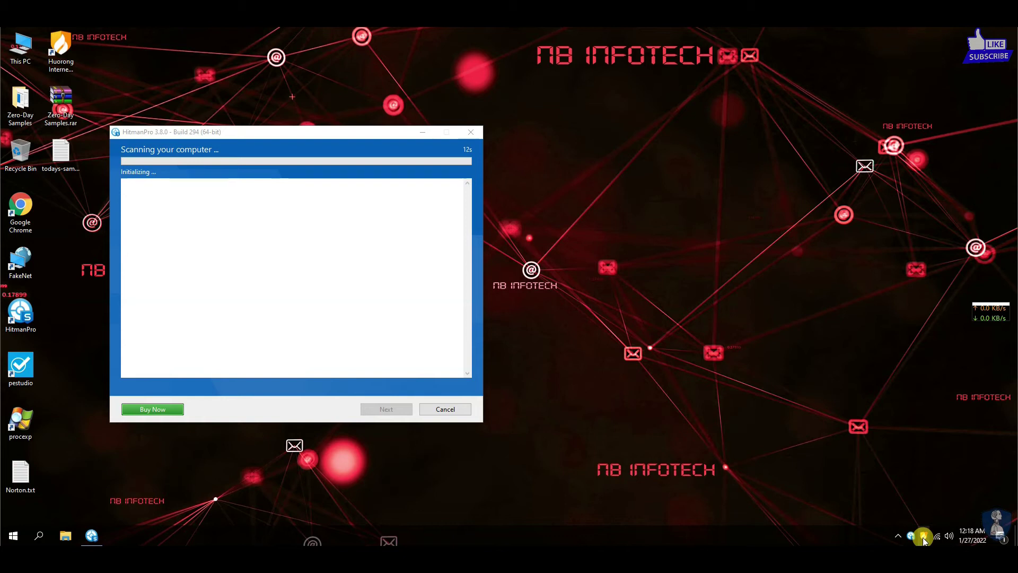
click(288, 132)
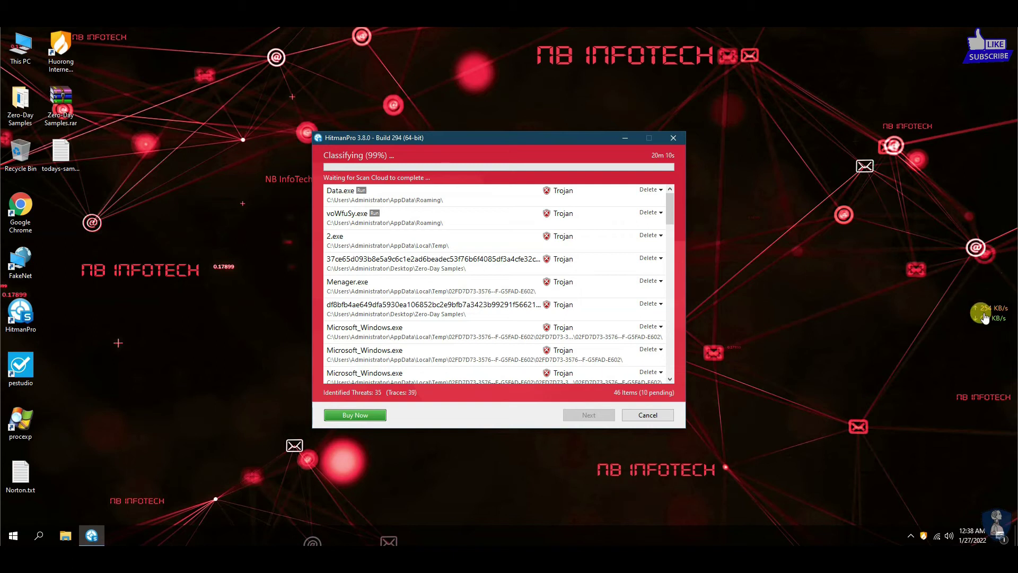
Step: Review the detected threats in HitmanPro, inspect the detection names of two Microsoft_Windows.exe entries, and close the results without removing anything
drag(671, 209, 679, 348)
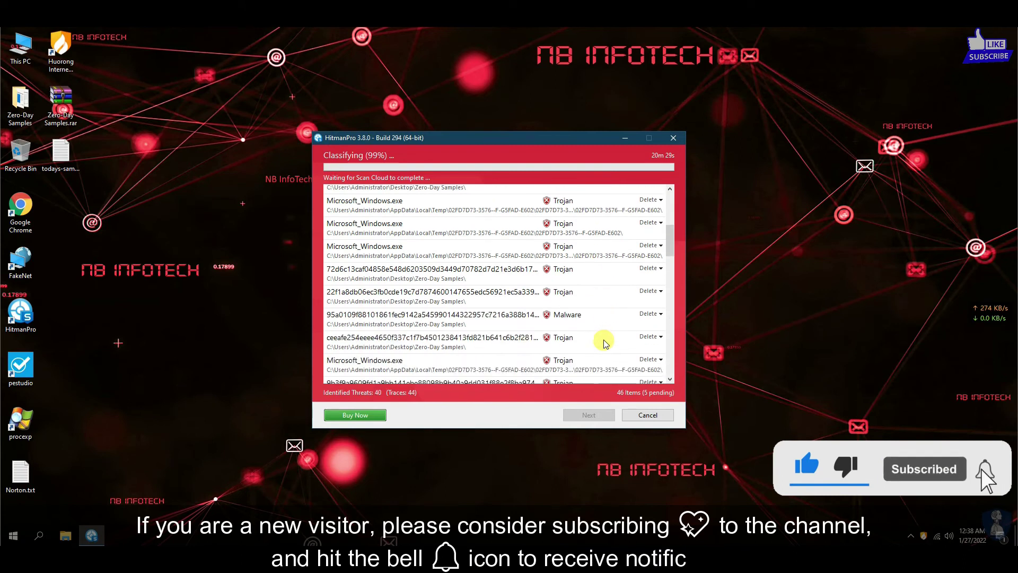
click(391, 295)
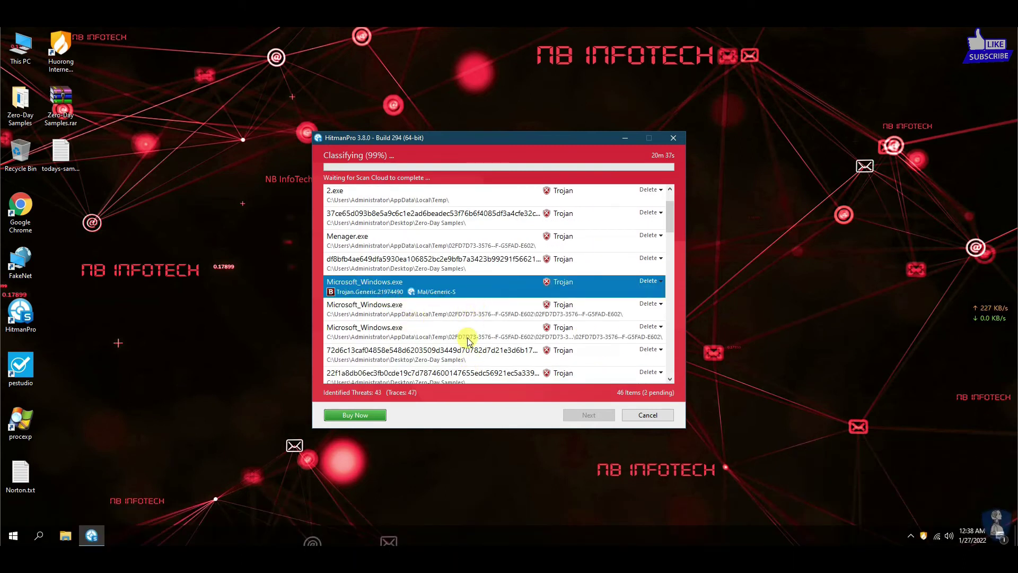
click(364, 335)
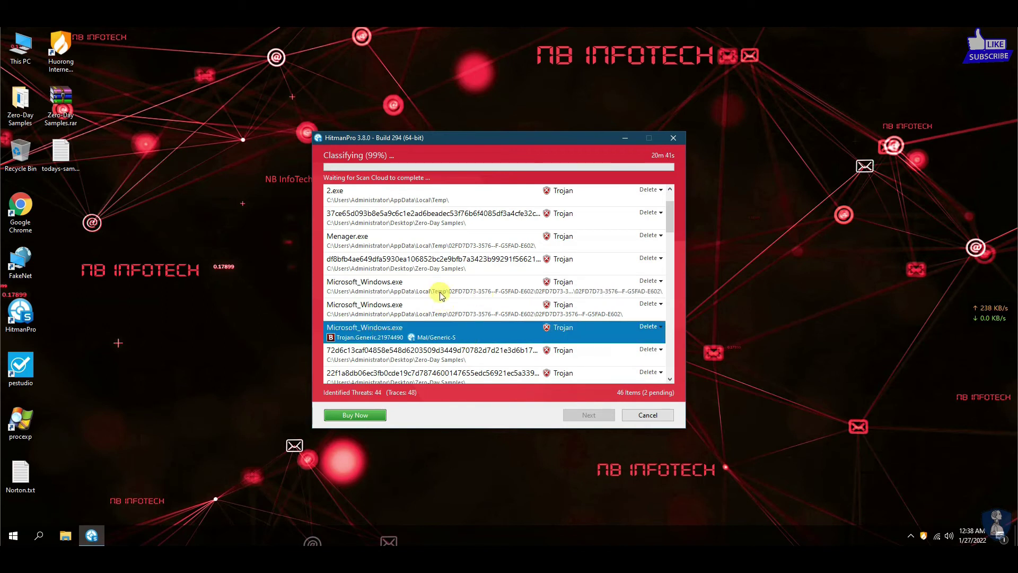
scroll(498, 313, down, 1)
scroll(498, 313, down, 1)
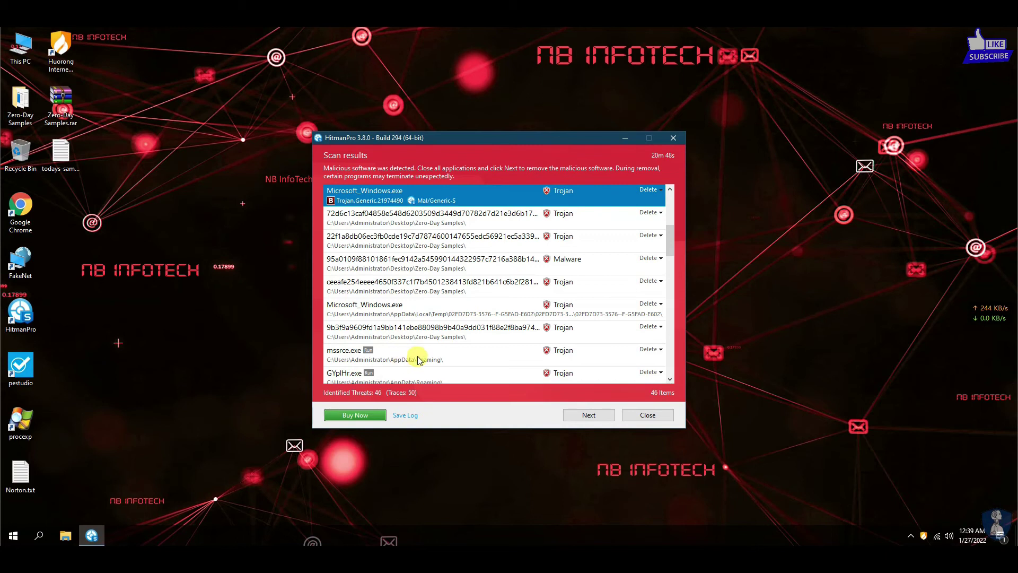
scroll(418, 357, up, 3)
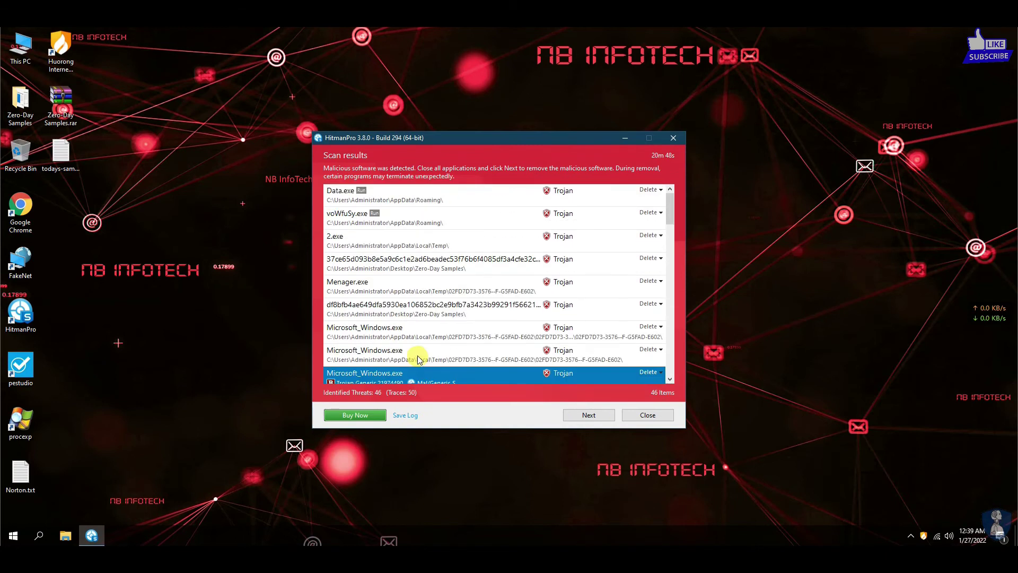
scroll(446, 317, down, 10)
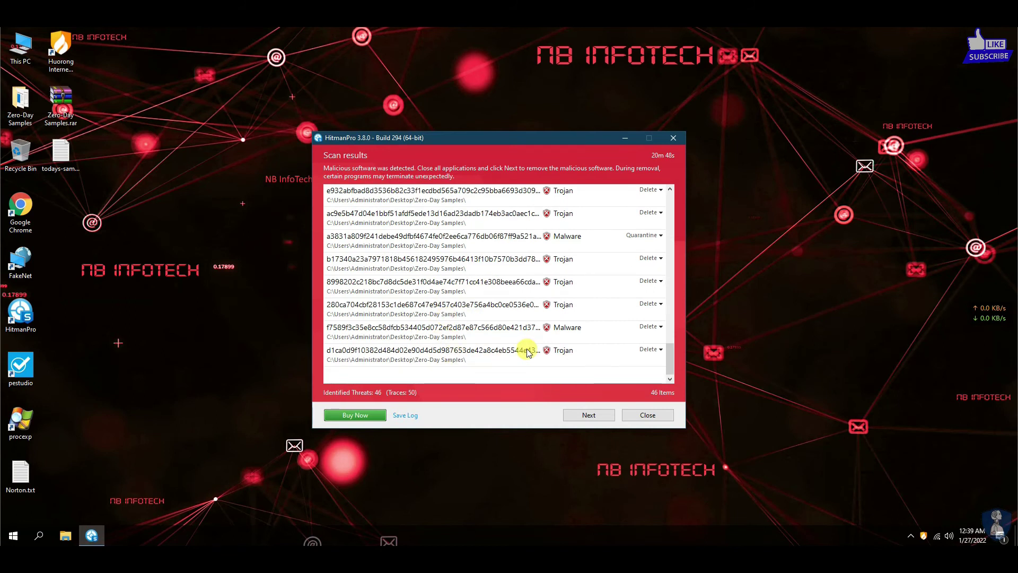
click(647, 413)
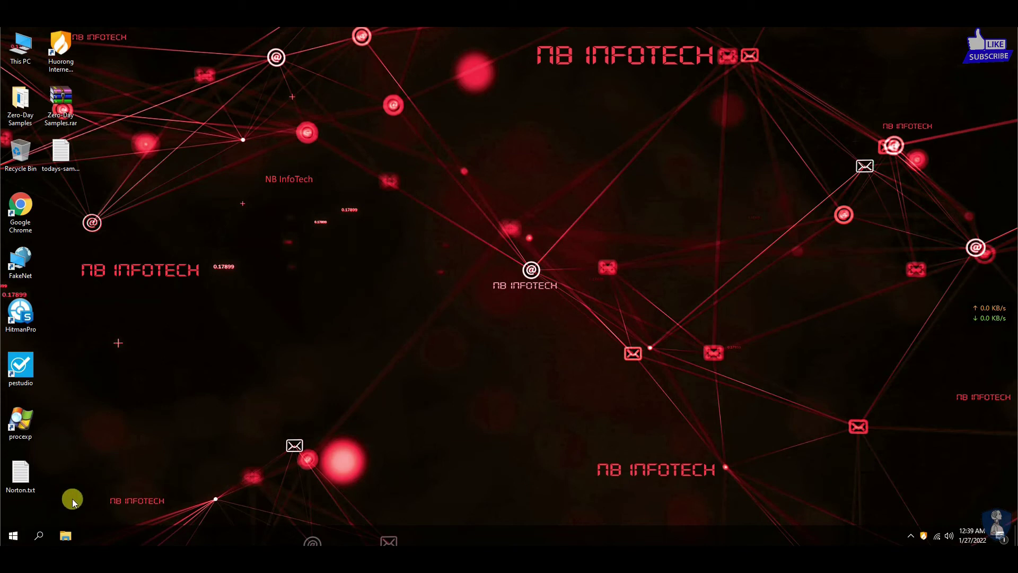
Step: Restart the Windows system
right_click(17, 534)
mouse_move(91, 498)
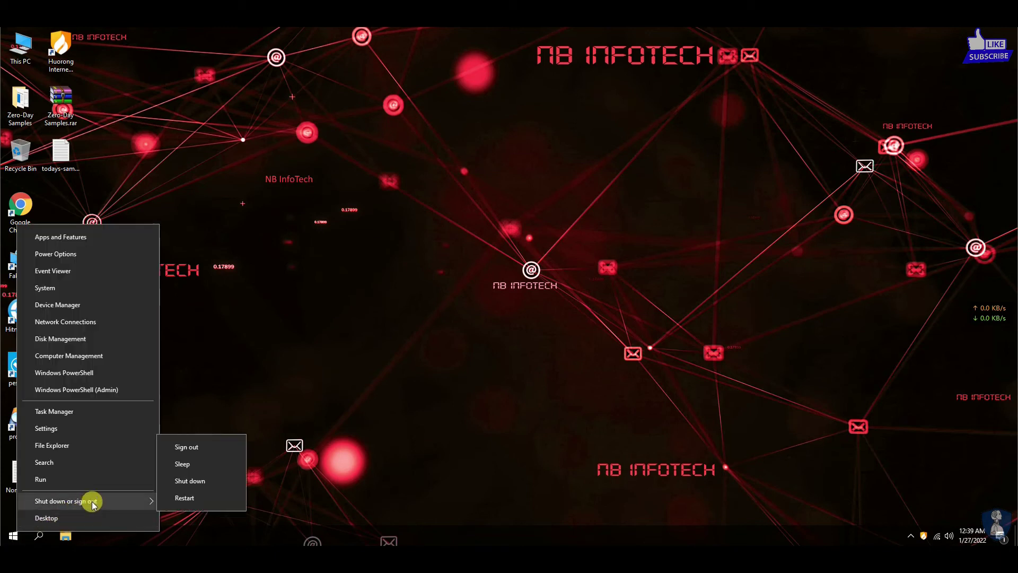
click(198, 501)
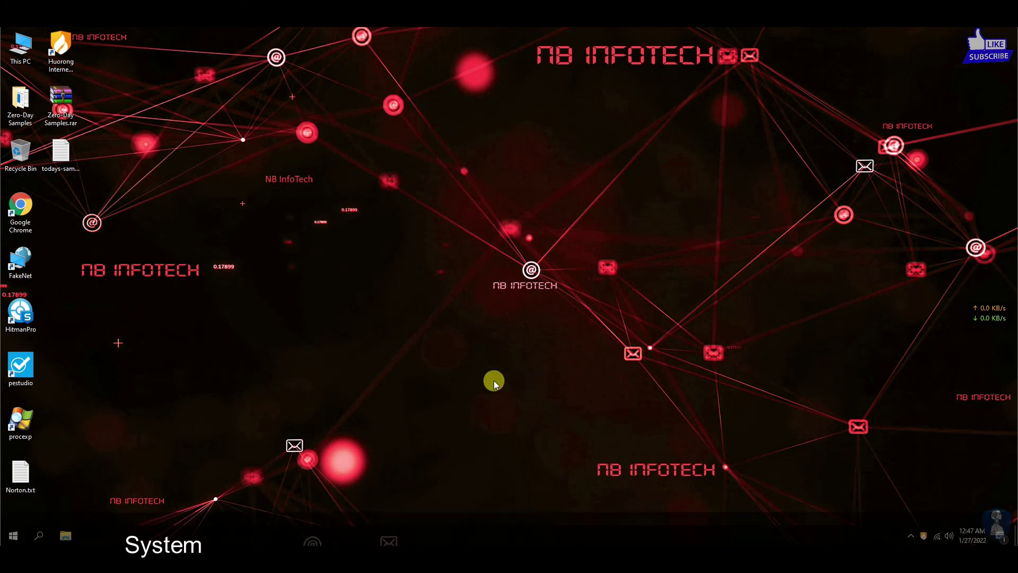
Step: Open the Zero-Day Samples folder to check the remaining sample files, and close it
click(467, 283)
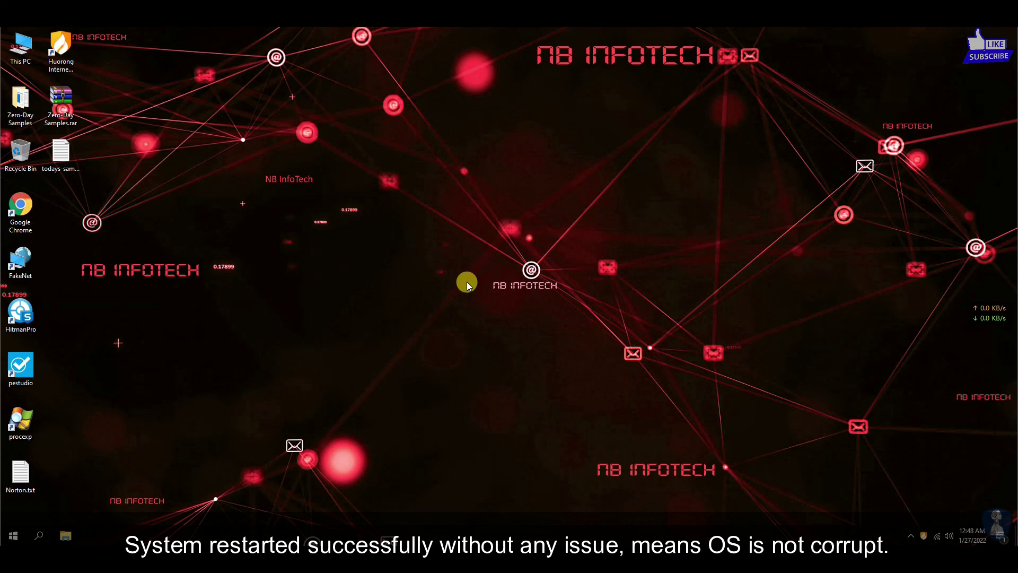
key(super+e)
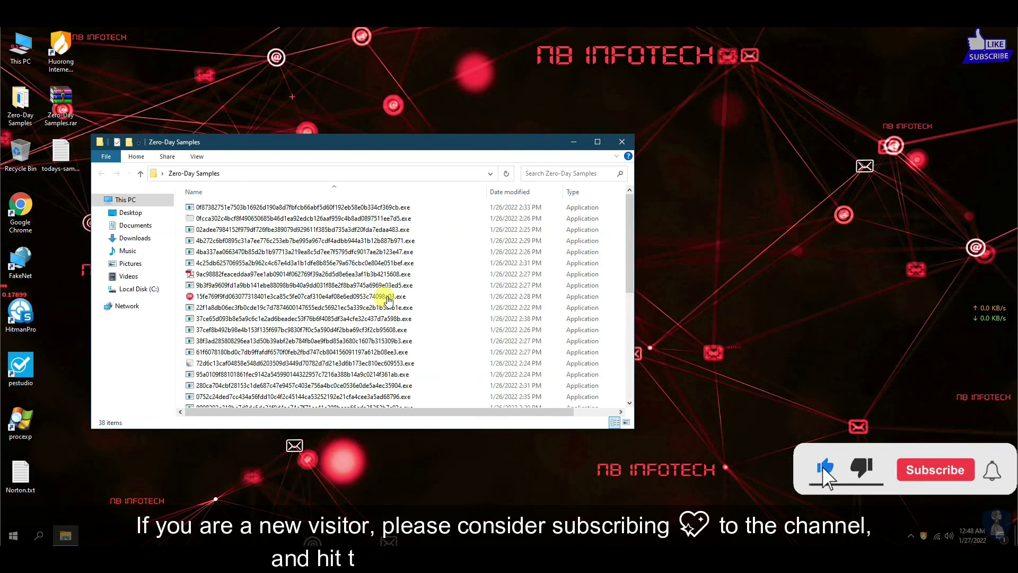
click(621, 141)
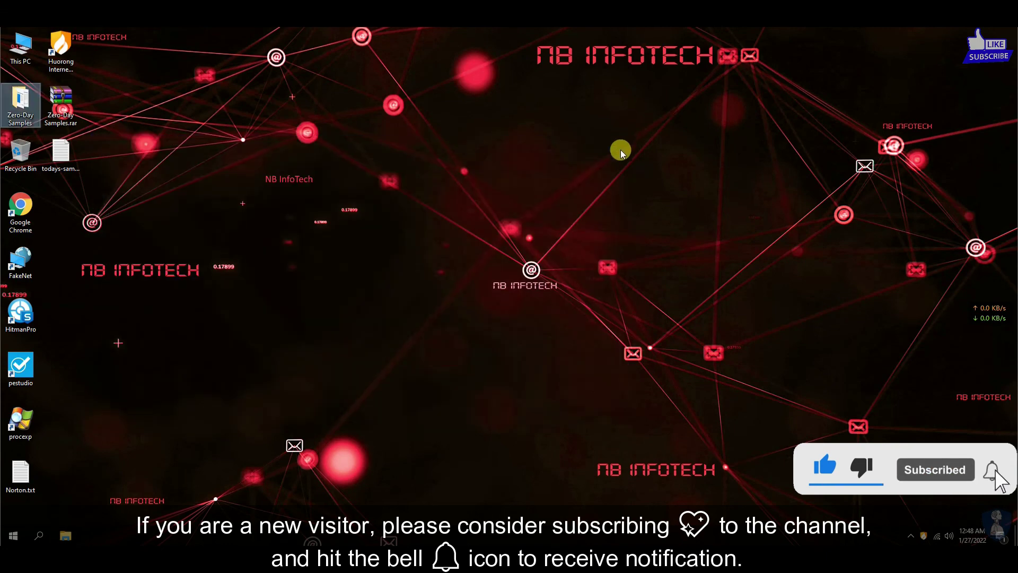